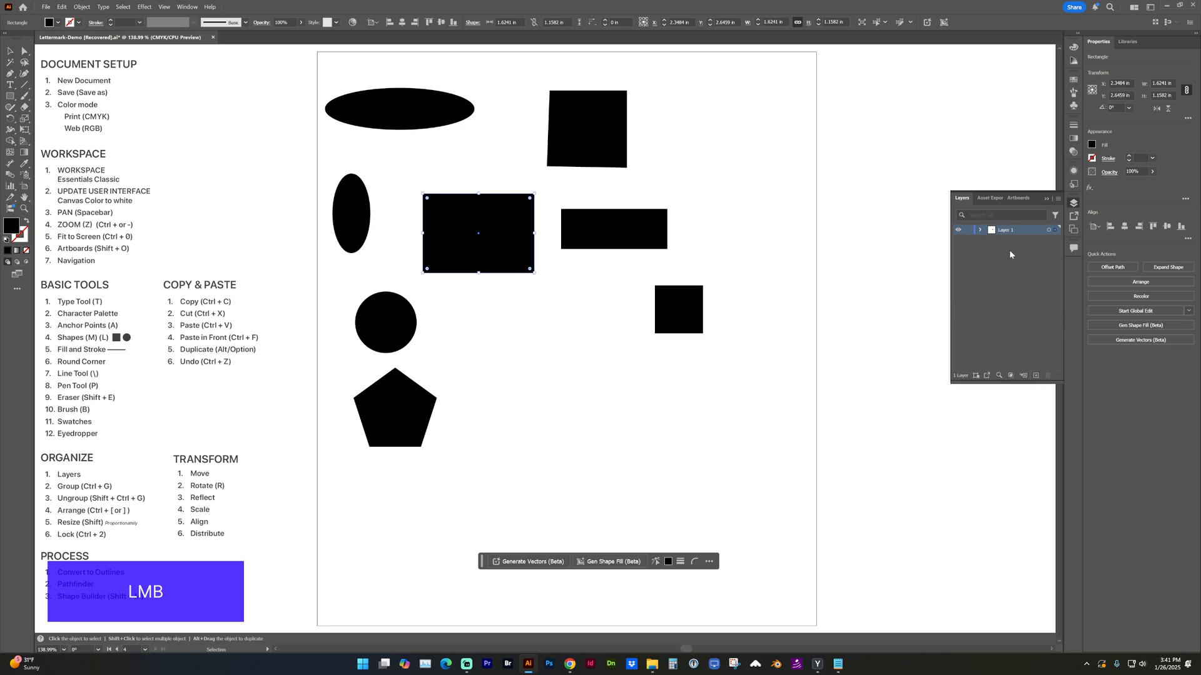
Step: Expand Layer 1 in the layer list and examine its individual object entries
left_click(980, 231)
left_click(979, 231)
left_click(980, 231)
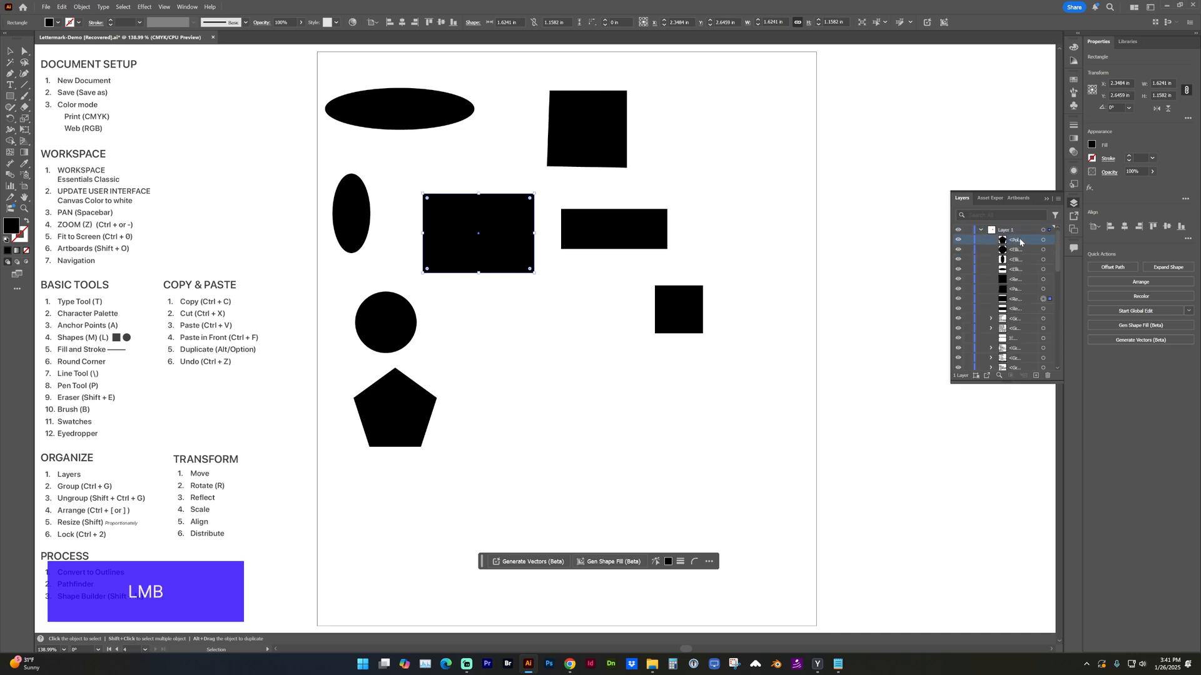
left_click(1010, 320)
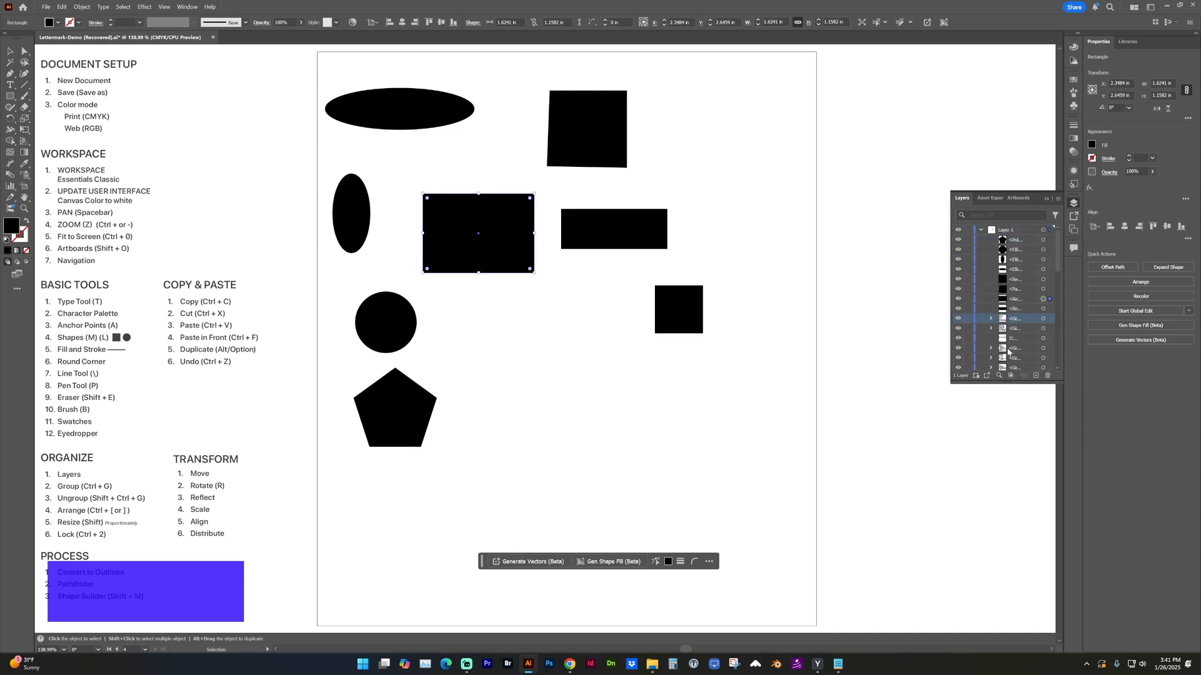
left_click(1014, 242)
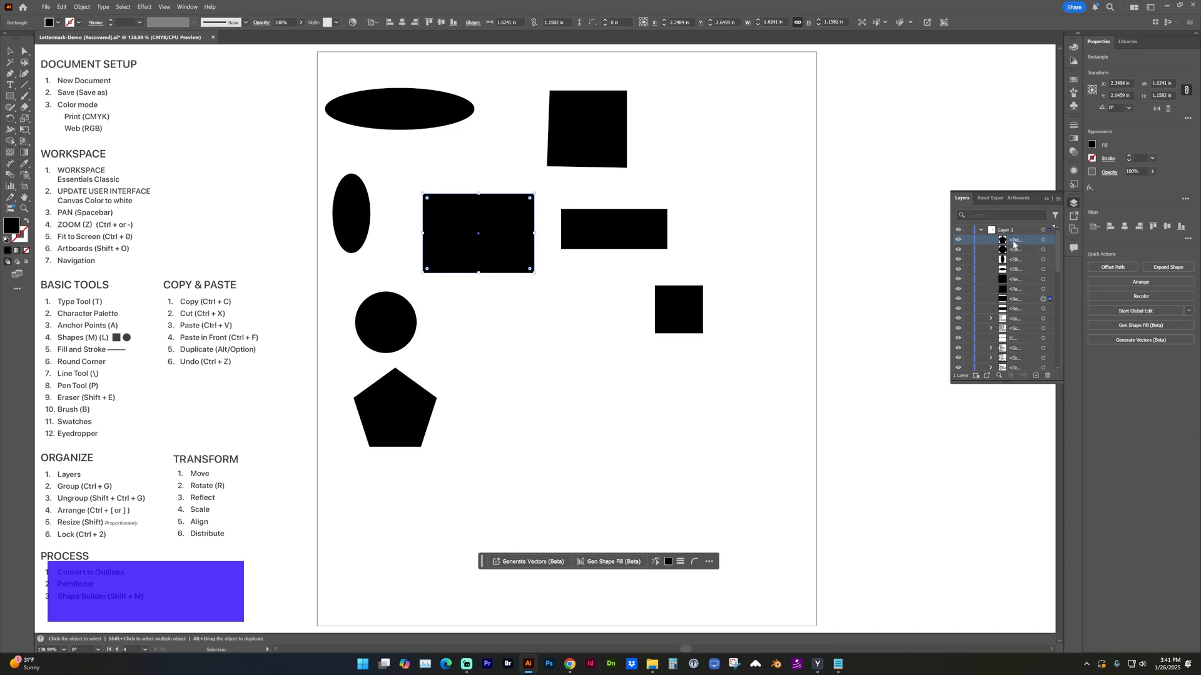
Step: Move the pentagon onto the lower edge of the large central rectangle and give it the default white fill and black stroke
left_click(432, 409)
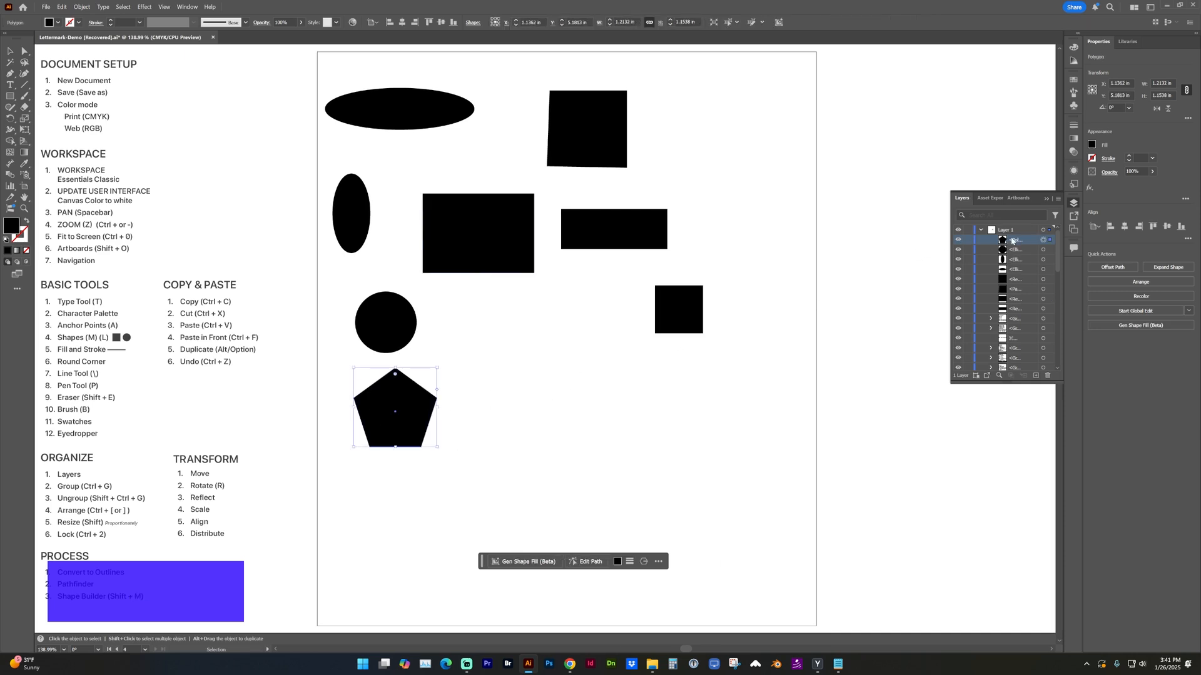
left_click_drag(403, 428, 477, 297)
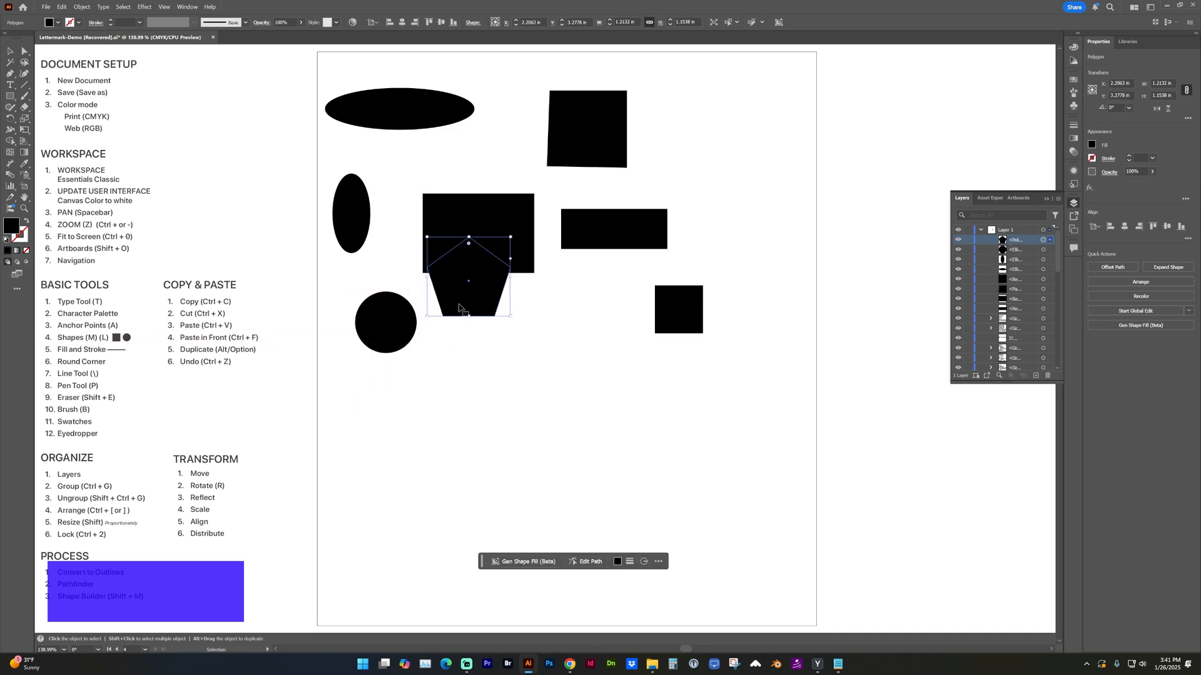
key("d")
left_click(487, 298)
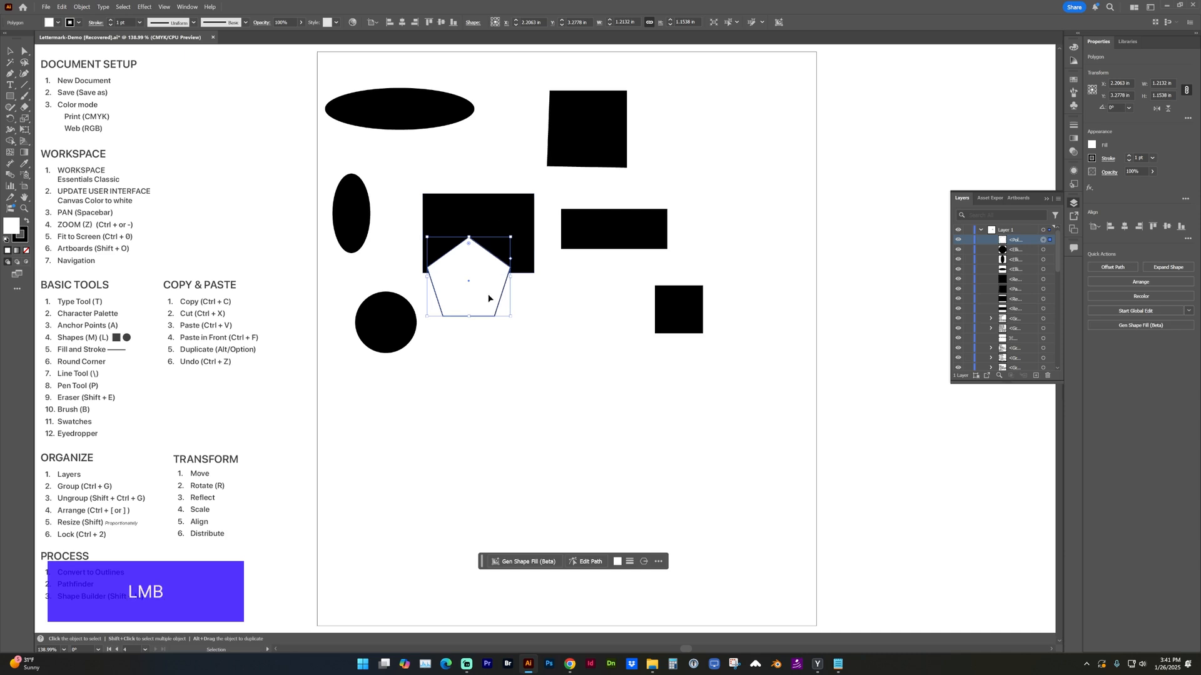
Step: Move the pentagon farther up over the central rectangle, and reorder it beneath all the ellipses and rectangles in the layer stack
left_click_drag(488, 298, 501, 271)
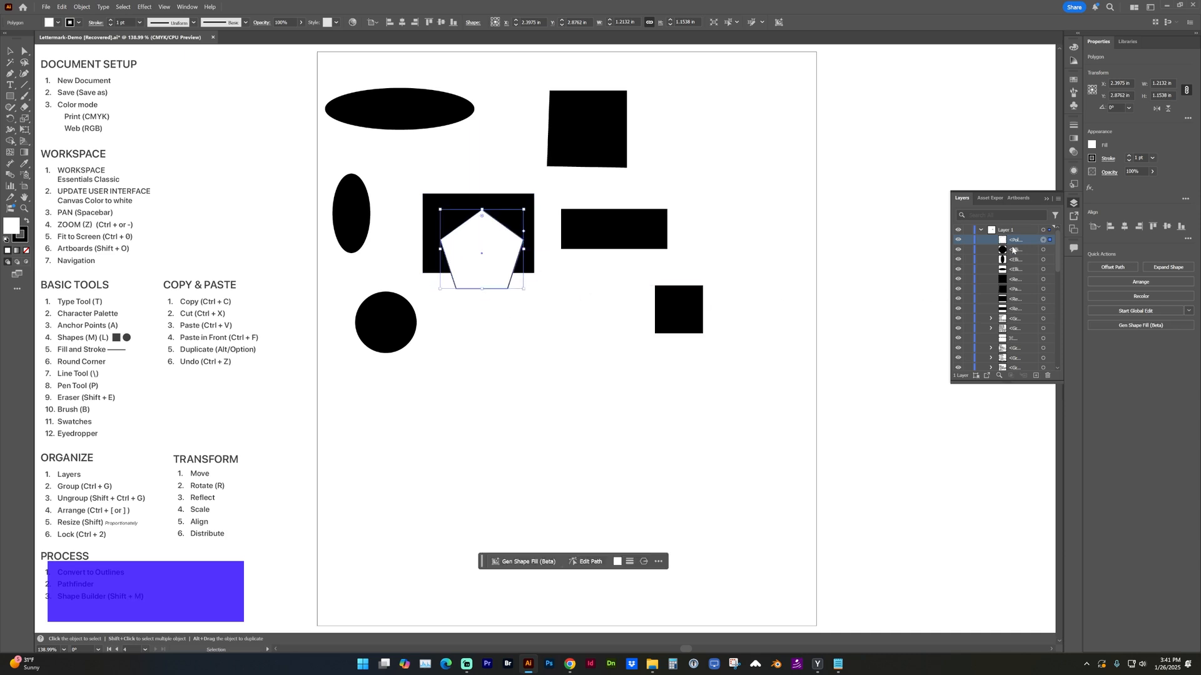
left_click_drag(1017, 242, 1020, 316)
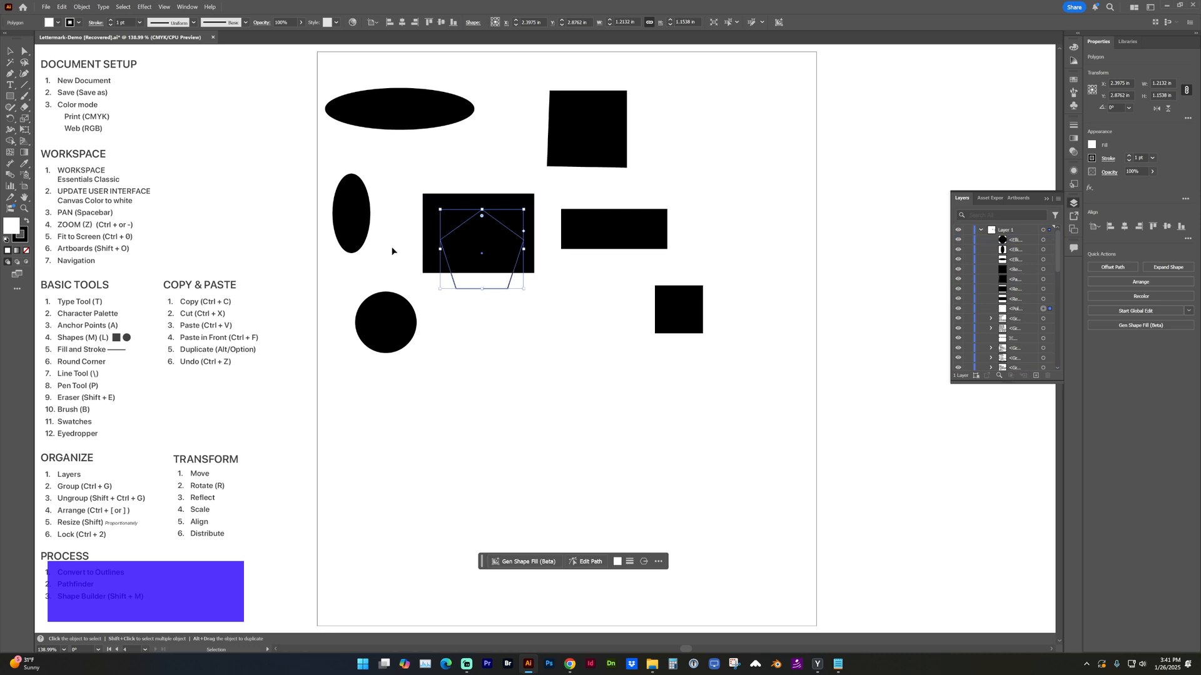
Step: Group the central rectangle with the pentagon behind it, then deselect
left_click(447, 208)
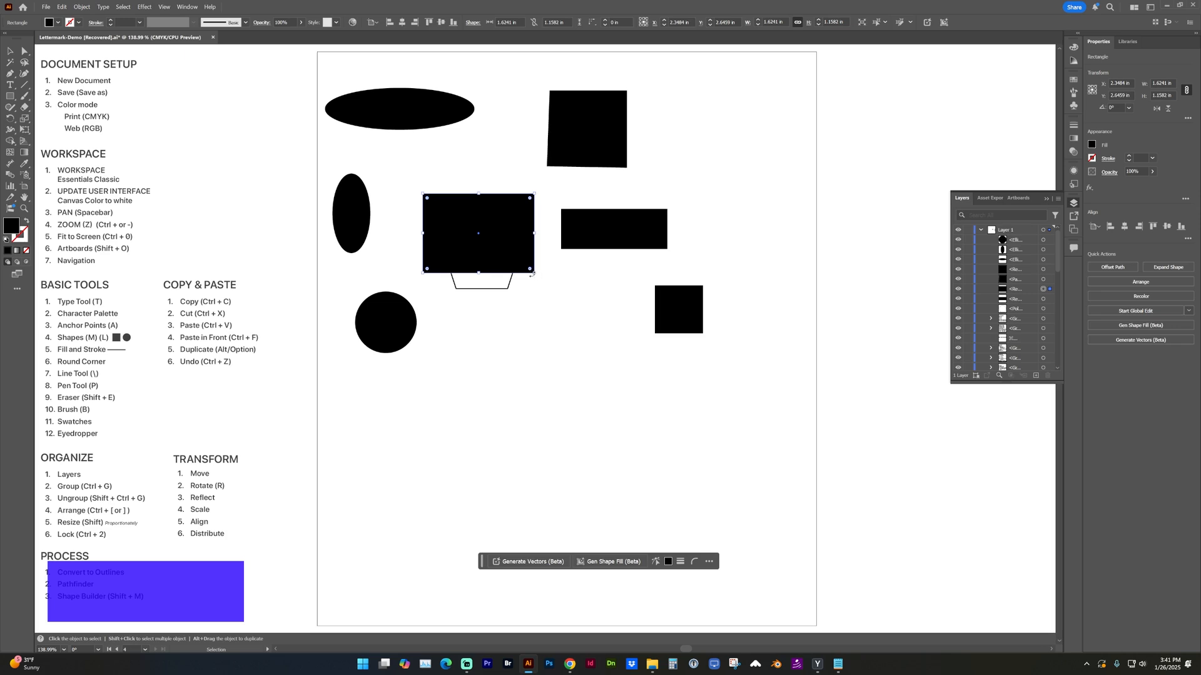
left_click(457, 231)
left_click_drag(457, 230, 446, 213)
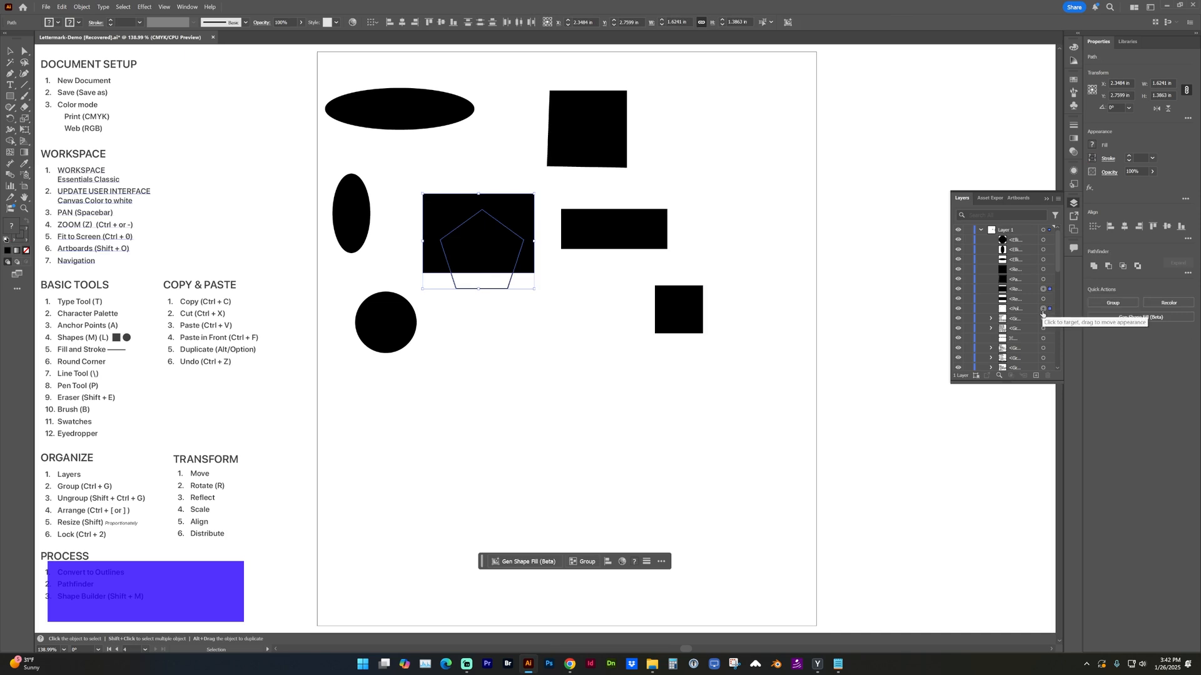
left_click_drag(524, 324, 437, 207)
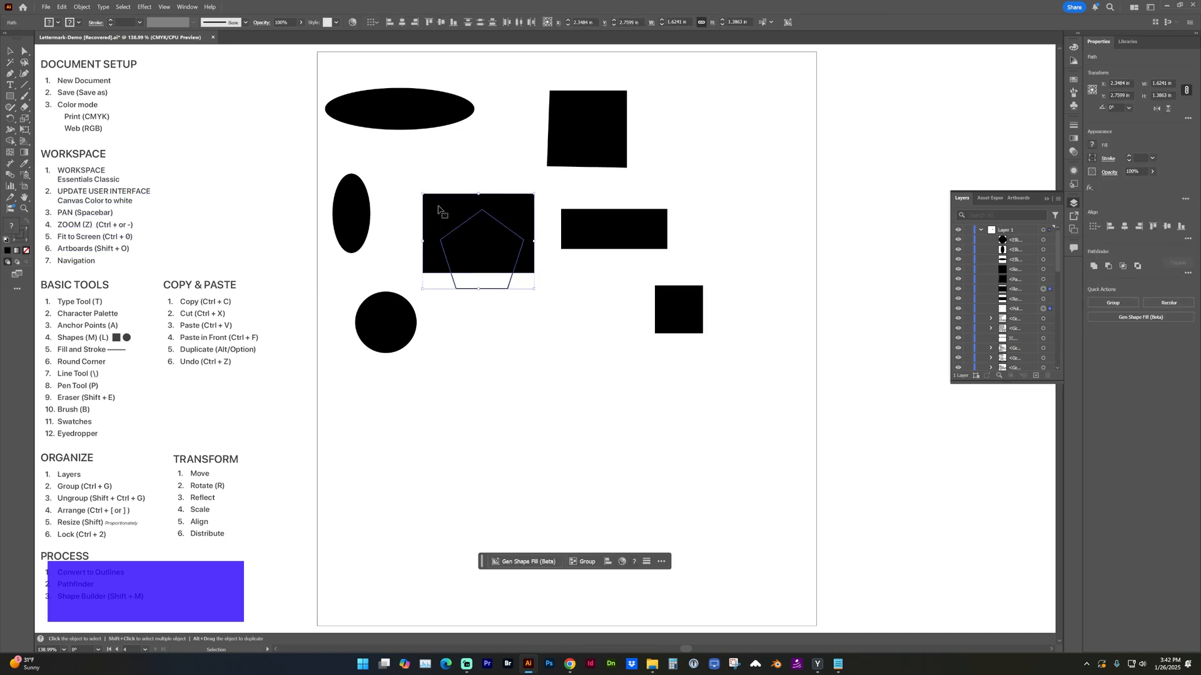
left_click(83, 7)
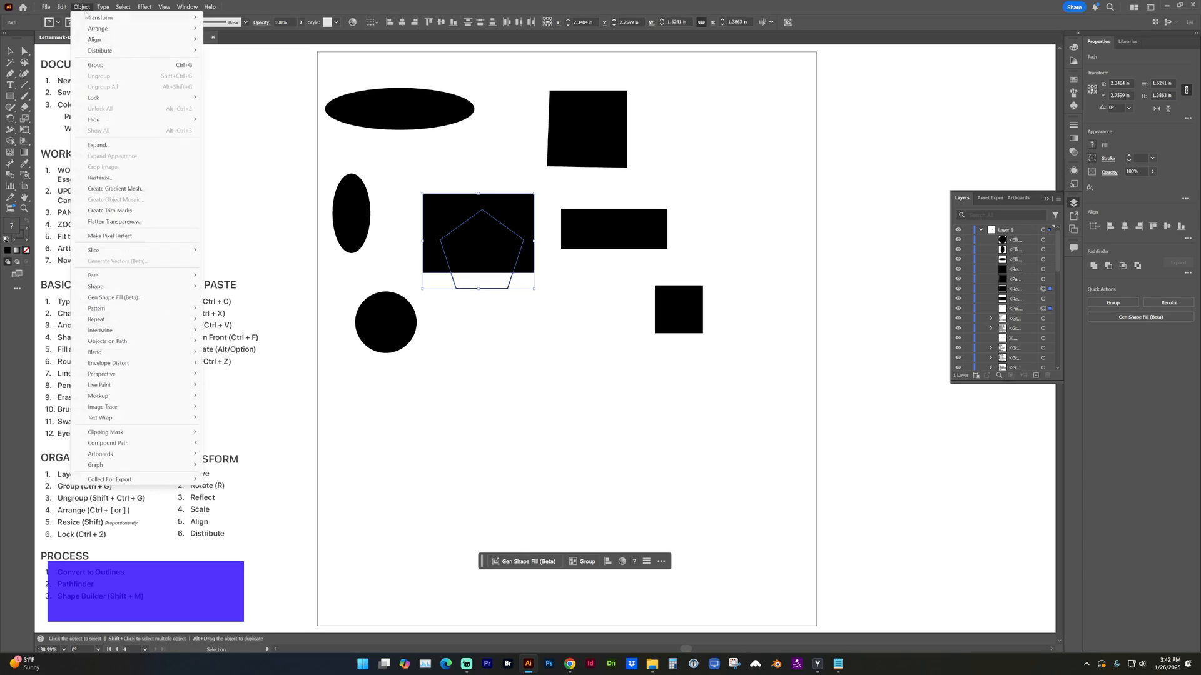
left_click(97, 64)
left_click(508, 393)
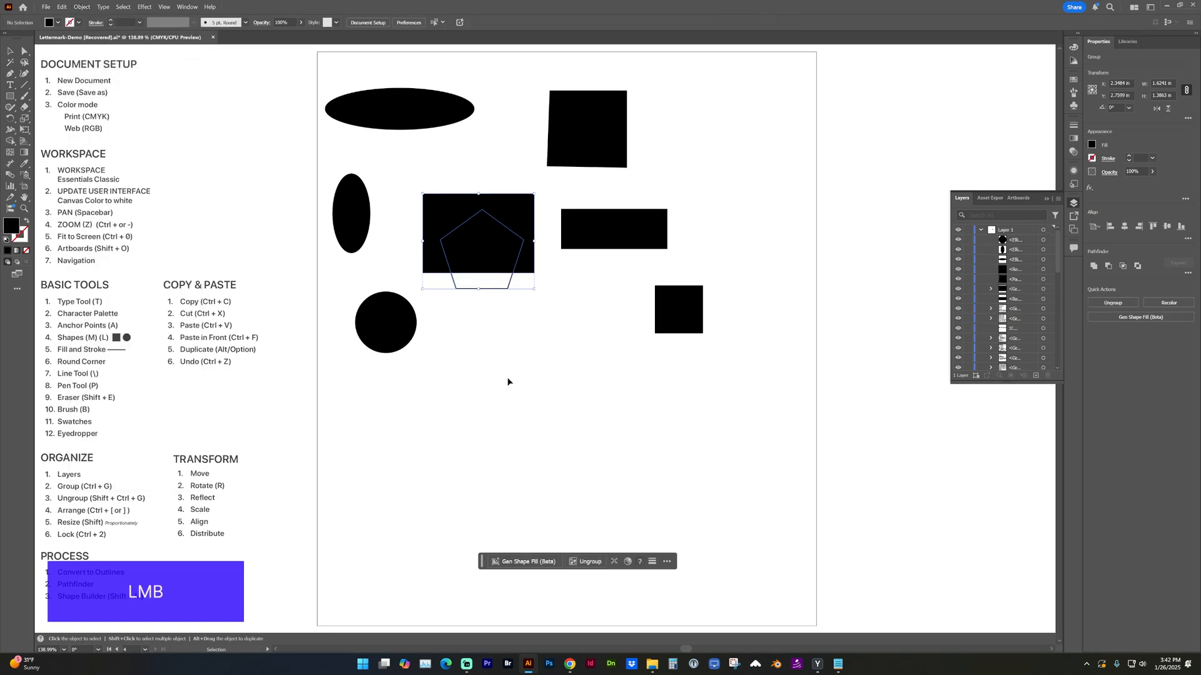
Step: Move the rectangle-and-pentagon group down the artboard and expand its entry in a widened layer list
left_click_drag(505, 294, 534, 339)
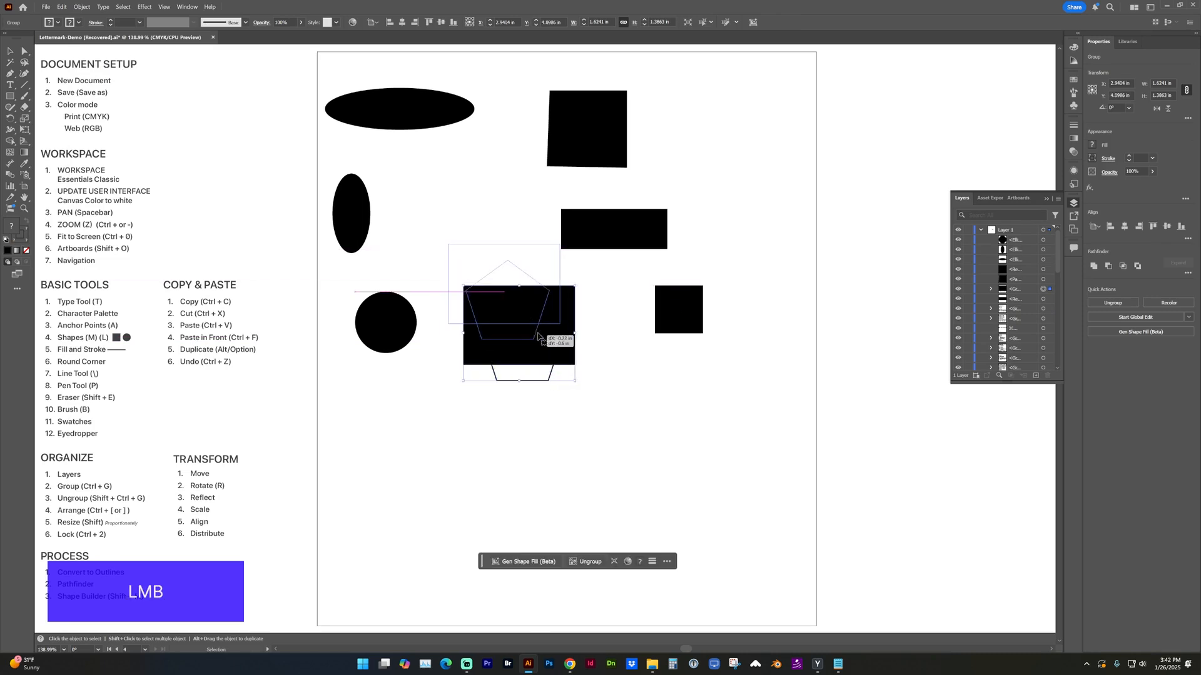
left_click(992, 289)
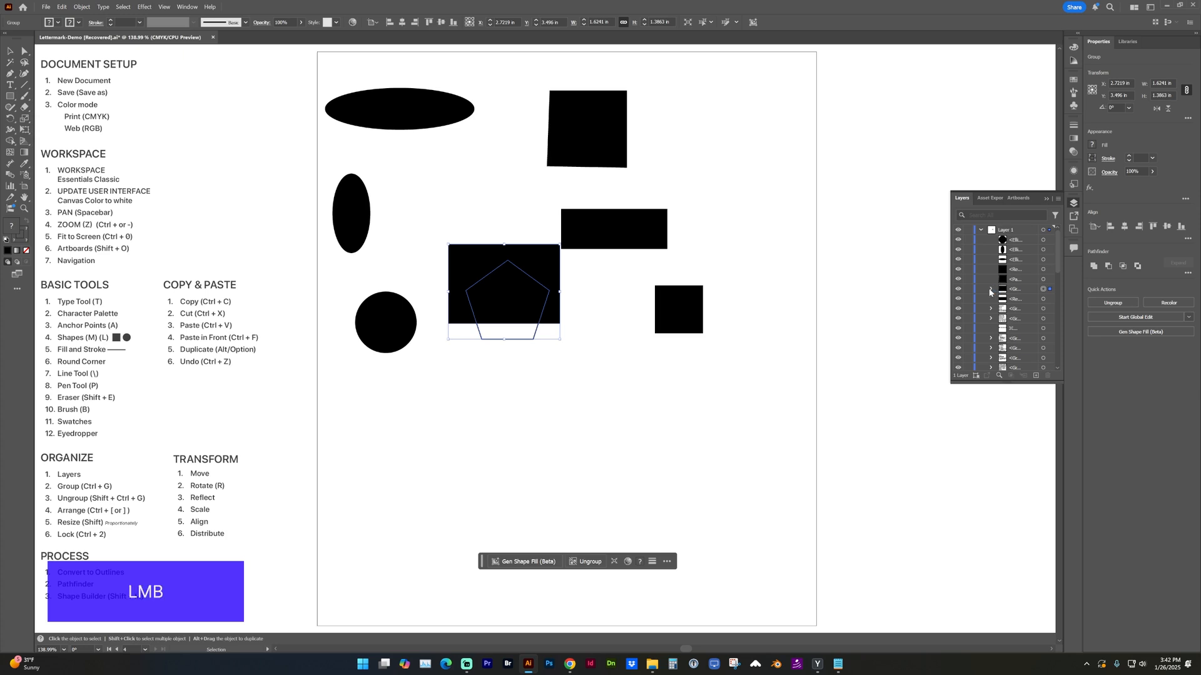
left_click_drag(947, 289, 874, 289)
left_click(936, 291)
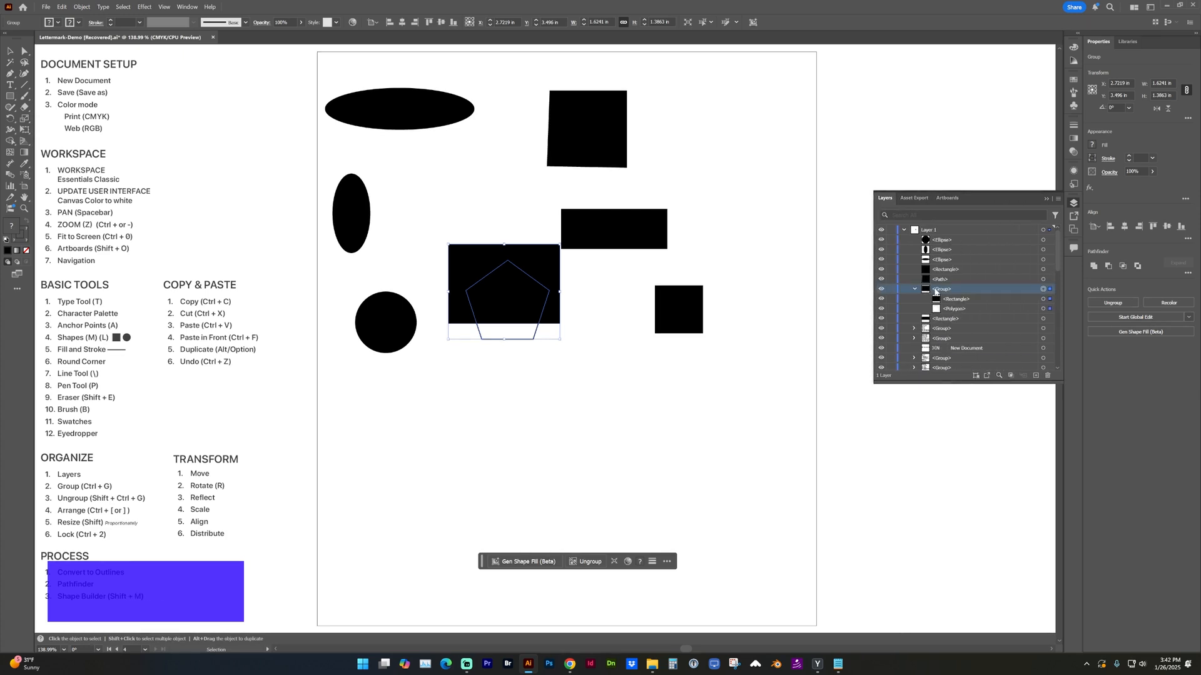
Step: Ungroup the rectangle and pentagon, and move the two shapes apart with the pentagon below the rectangle
left_click(81, 8)
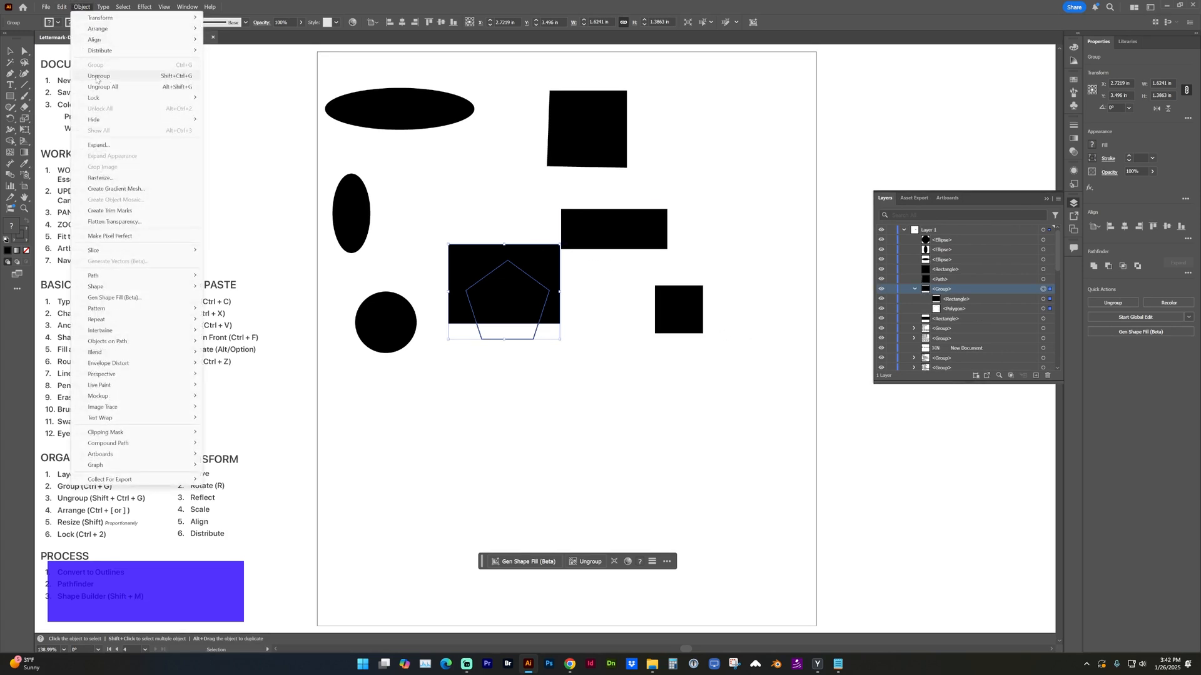
left_click(169, 77)
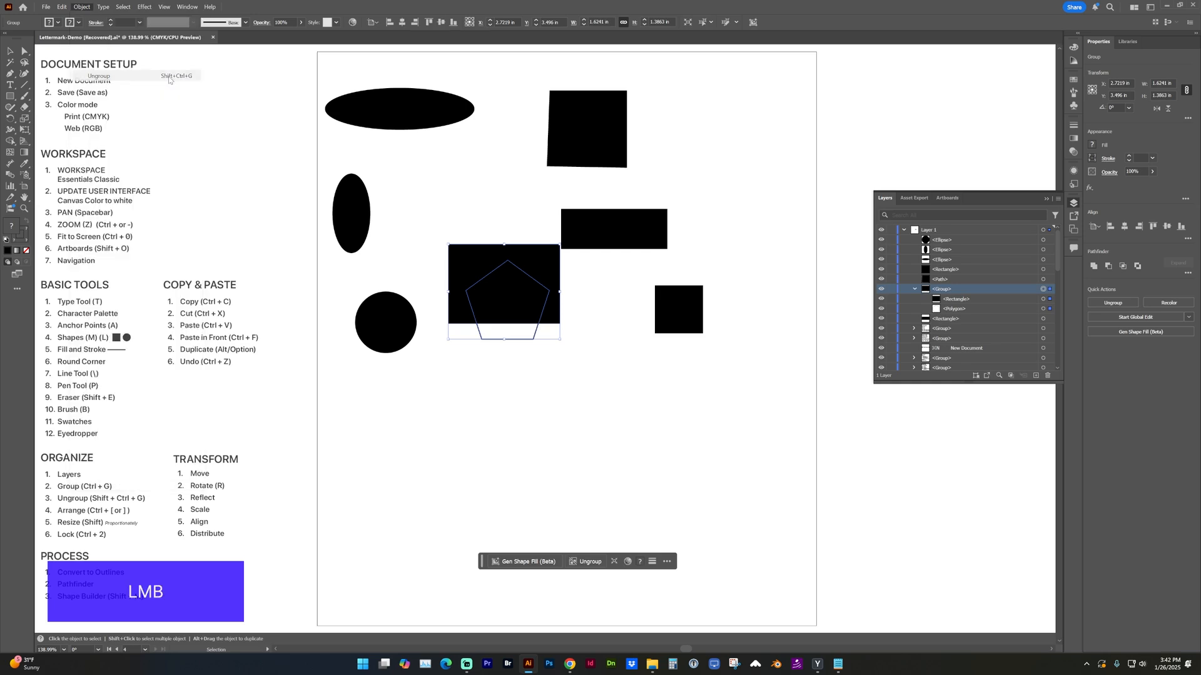
left_click(452, 368)
left_click_drag(484, 340, 495, 392)
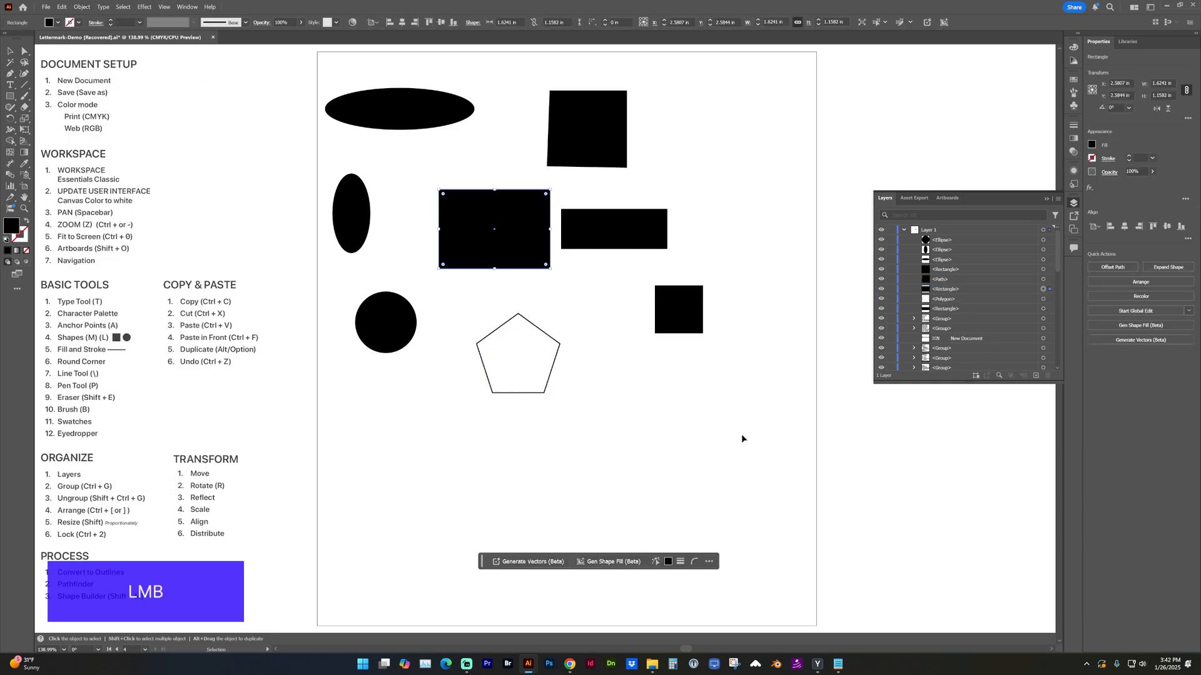
Step: Group all the shapes on the artboard, then deselect
left_click_drag(743, 436, 327, 95)
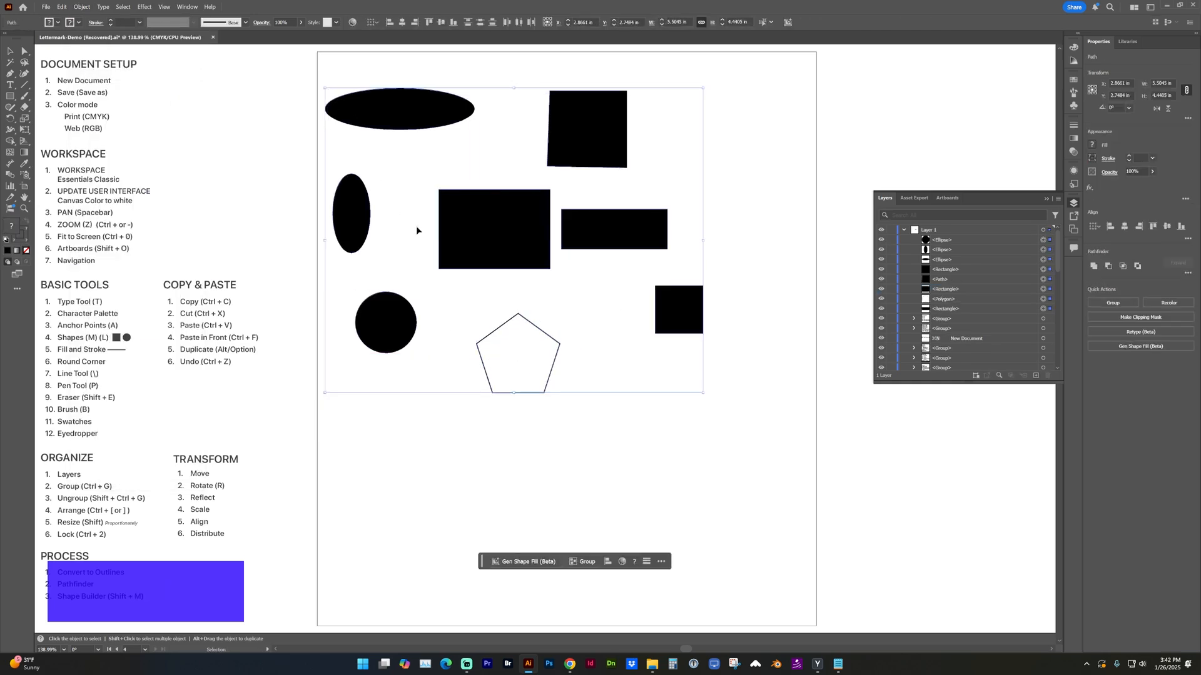
key("ctrl+g")
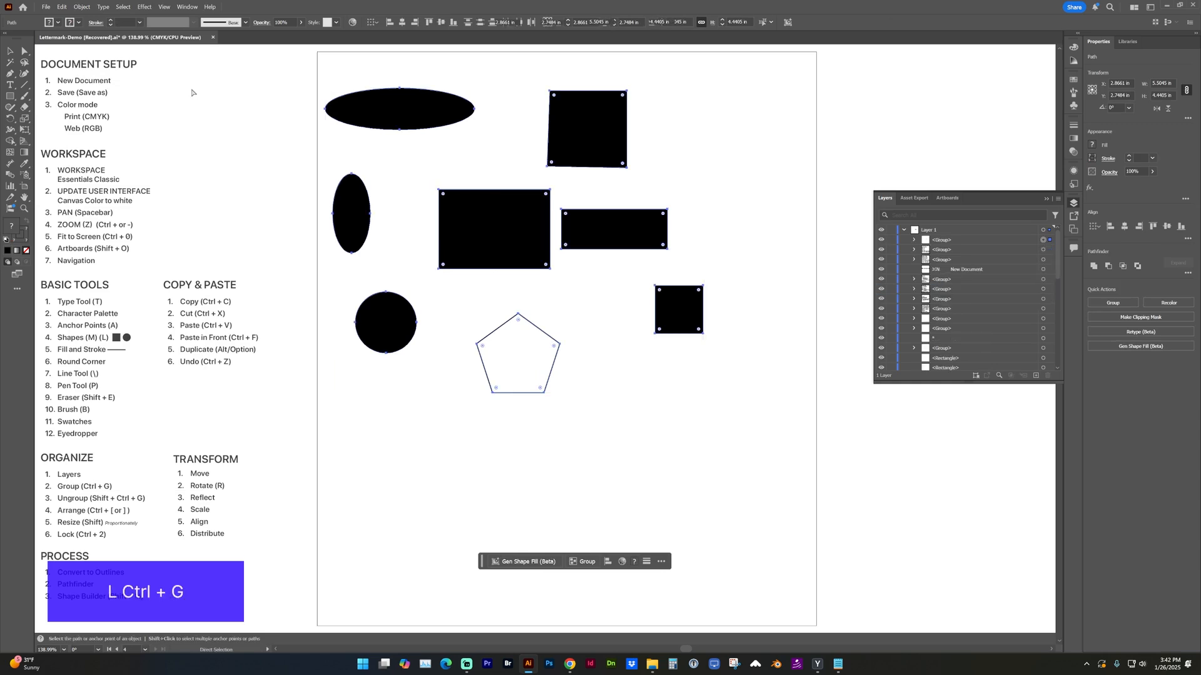
left_click(427, 412)
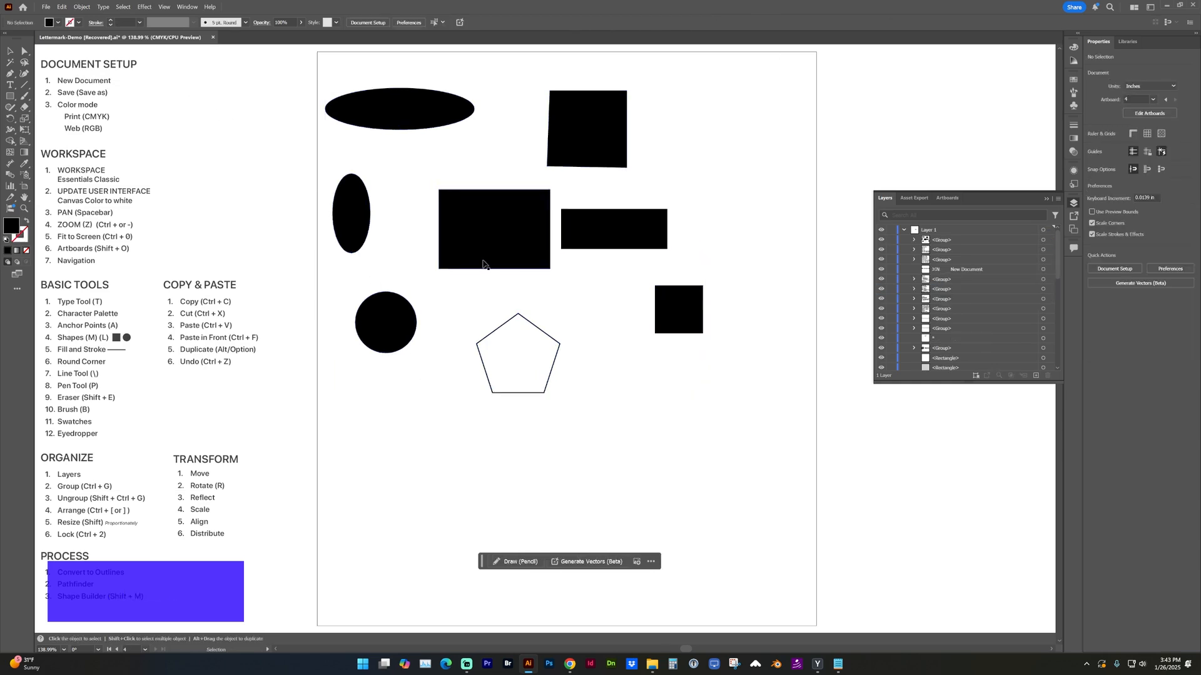
Step: Move the group of shapes toward the artboard's center and scale it proportionally to about 5.51 in wide
left_click_drag(485, 265, 547, 318)
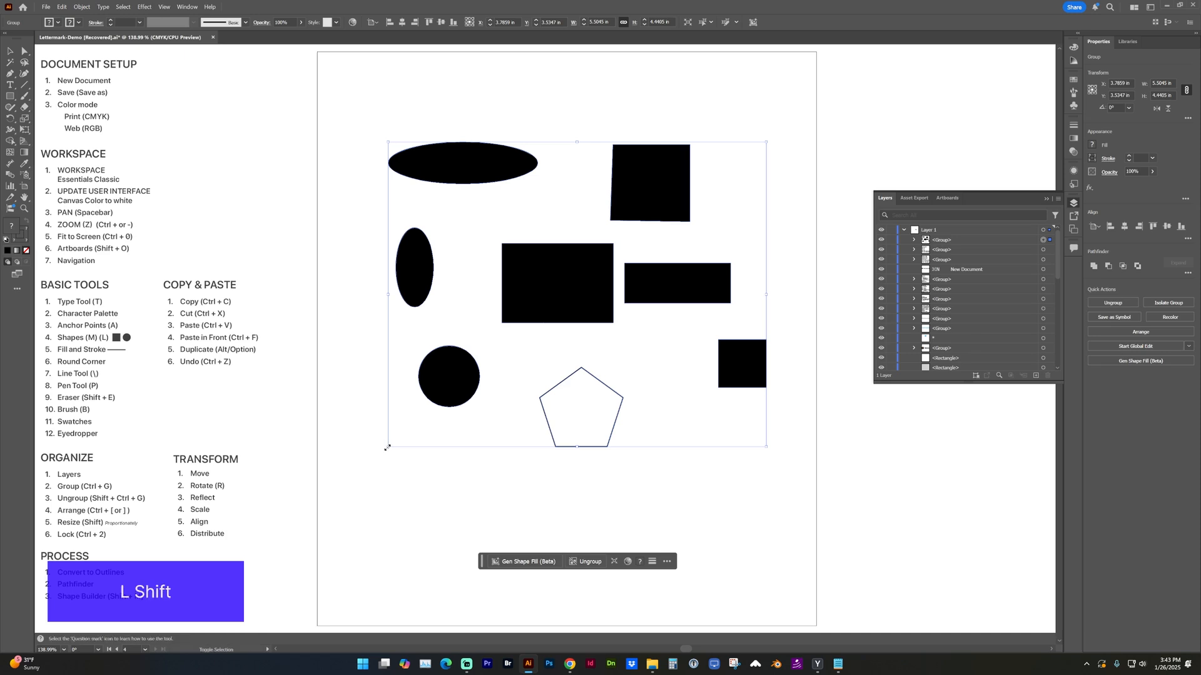
mouse_move(387, 447)
left_mouse_down()
mouse_move(464, 396)
mouse_move(491, 357)
mouse_move(367, 451)
left_mouse_up()
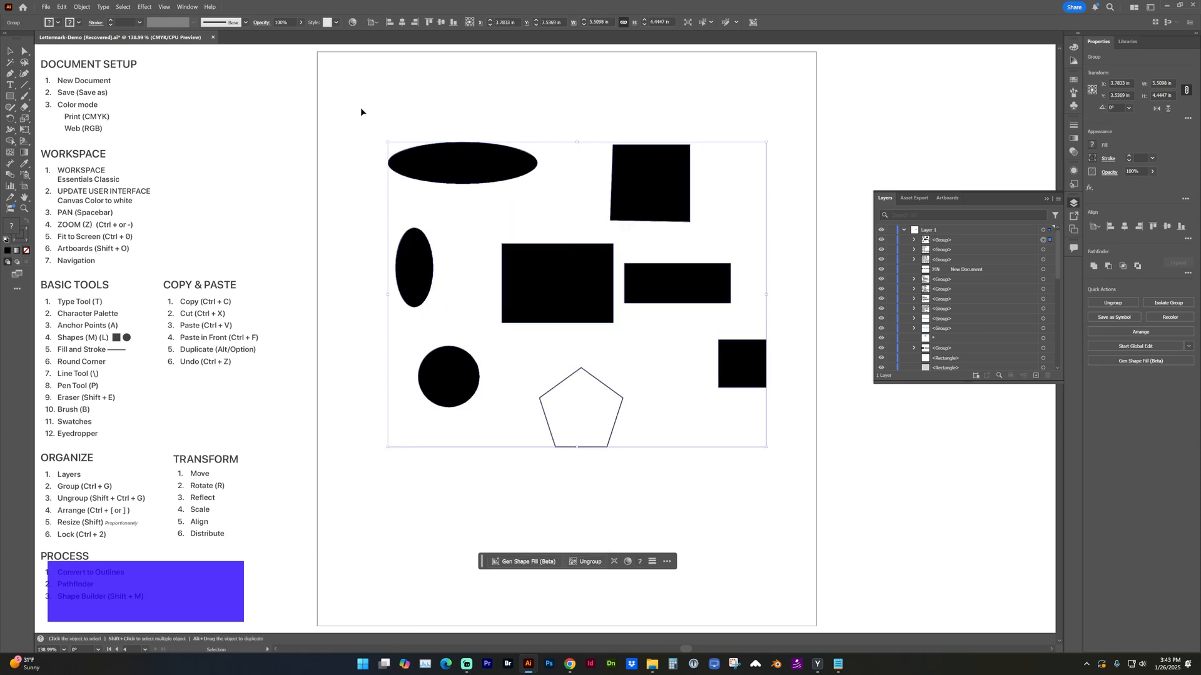
Step: Ungroup all the shapes on the artboard and clear the selection
left_click(86, 7)
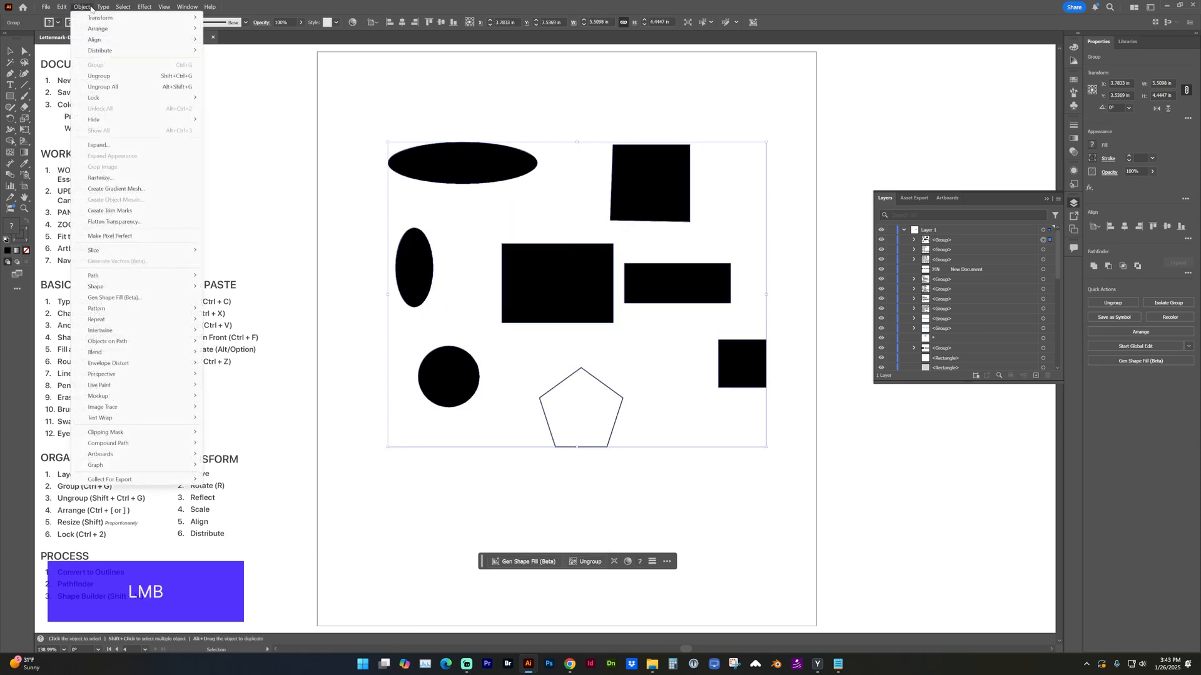
left_click(98, 87)
left_click(363, 128)
Step: Resize the wide ellipse to about 2.00 by 0.63 in and rotate it nearly upright, to about 274°
left_click(453, 170)
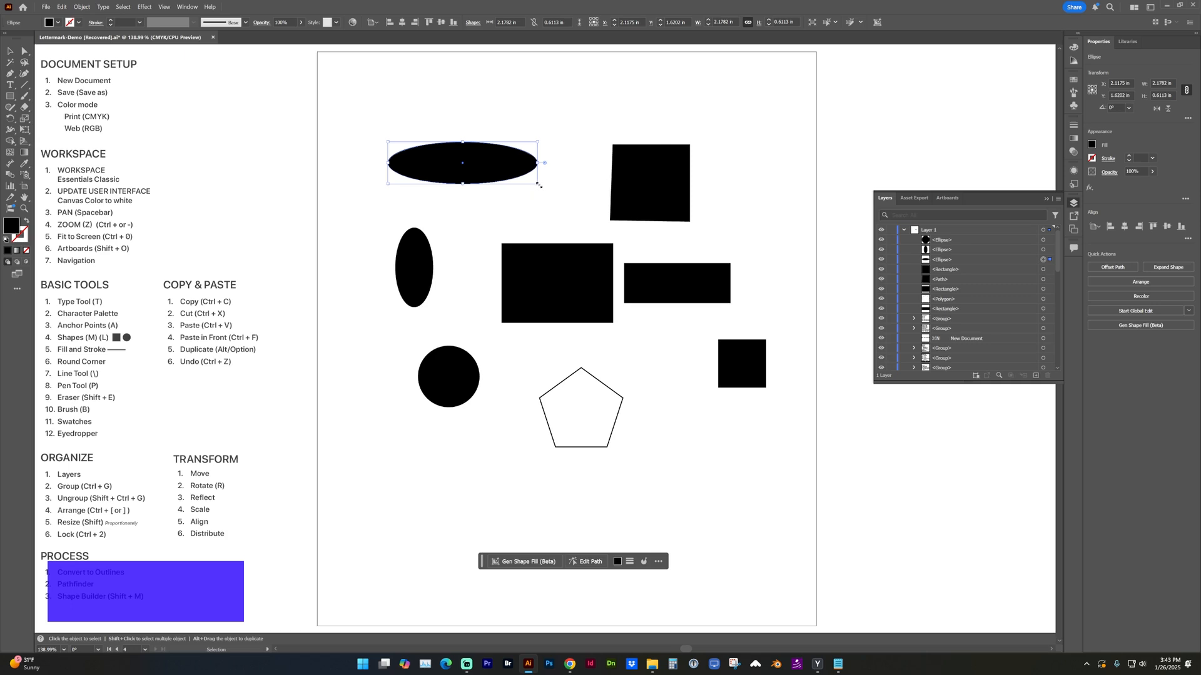
mouse_move(539, 185)
left_mouse_down()
mouse_move(451, 167)
mouse_move(626, 216)
mouse_move(543, 186)
left_mouse_up()
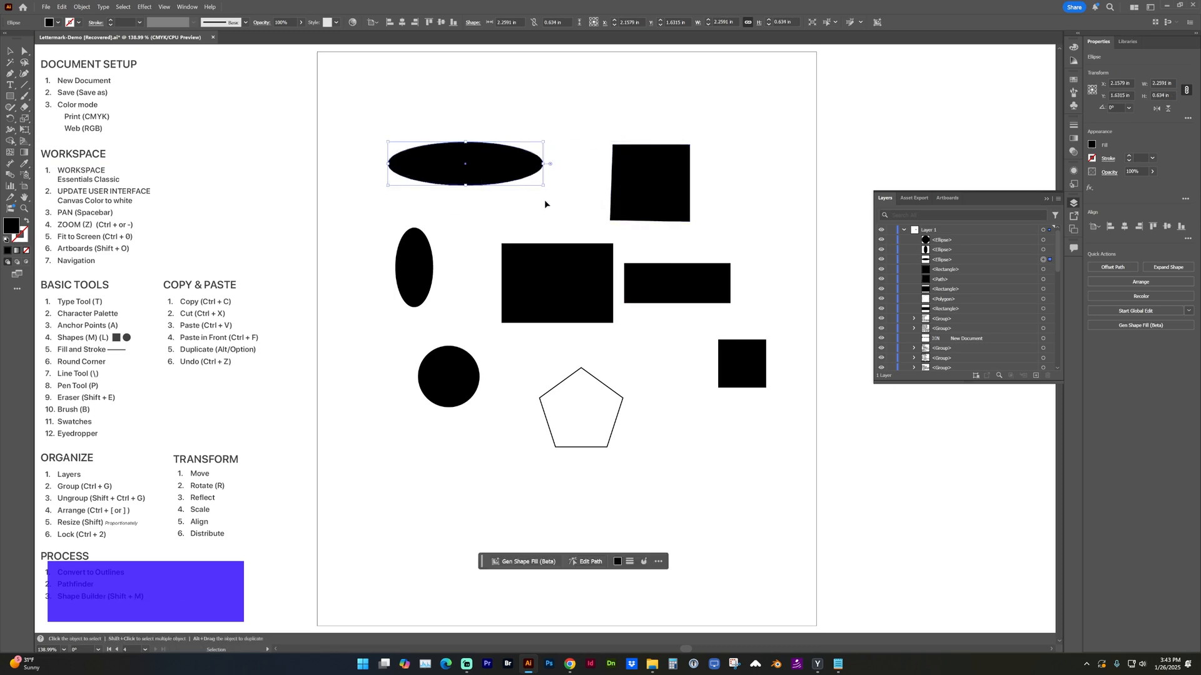
mouse_move(543, 164)
left_mouse_down()
mouse_move(460, 167)
mouse_move(526, 170)
left_mouse_up()
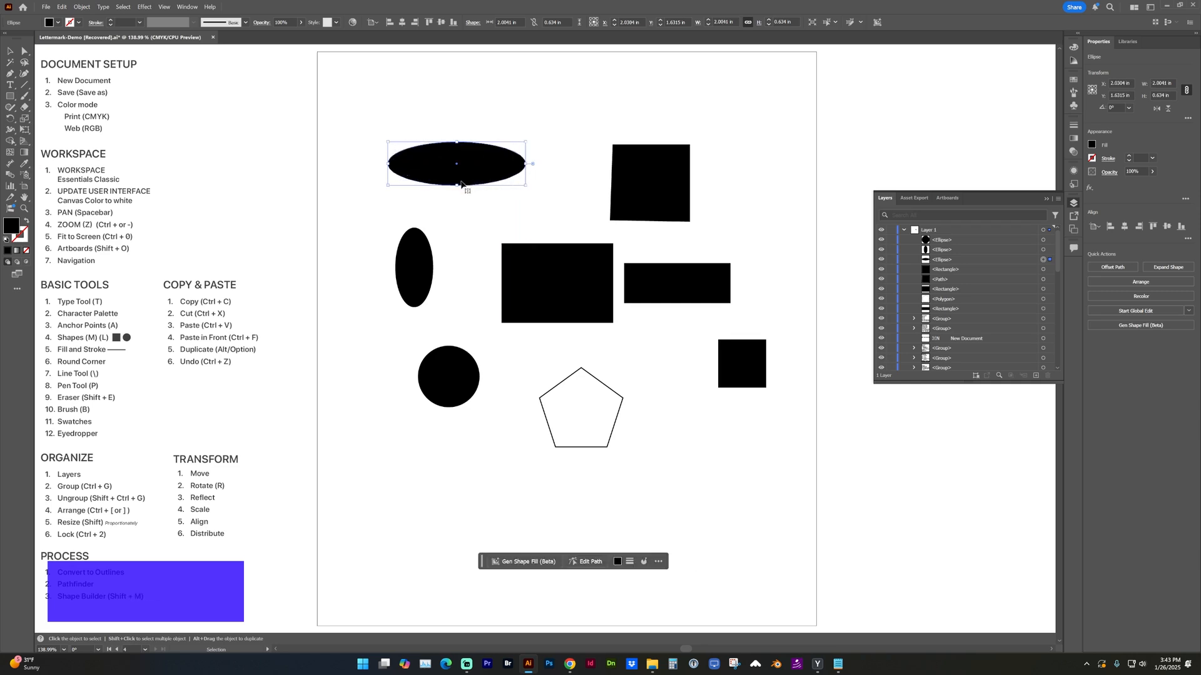
left_click(462, 191)
left_click_drag(457, 186, 443, 89)
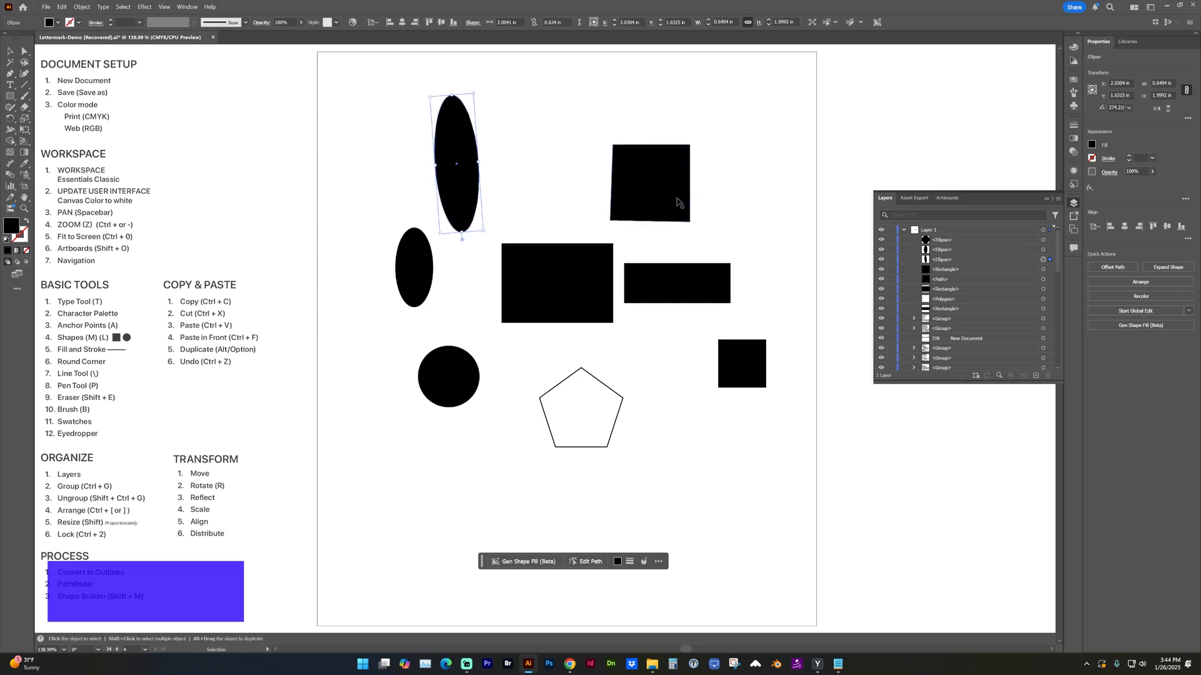
Step: Rotate the wide rectangle beside the central one to 270° with constrained rotation, and turn it back to horizontal
left_click(699, 219)
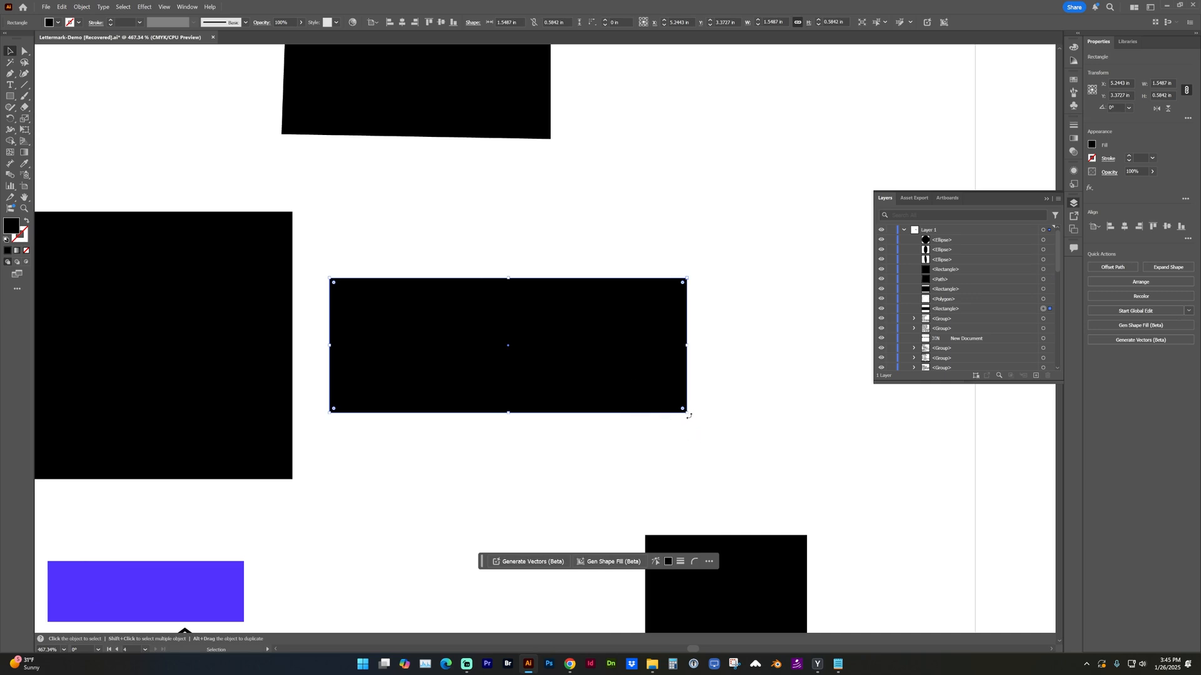
key("shift")
left_click_drag(688, 415, 453, 458)
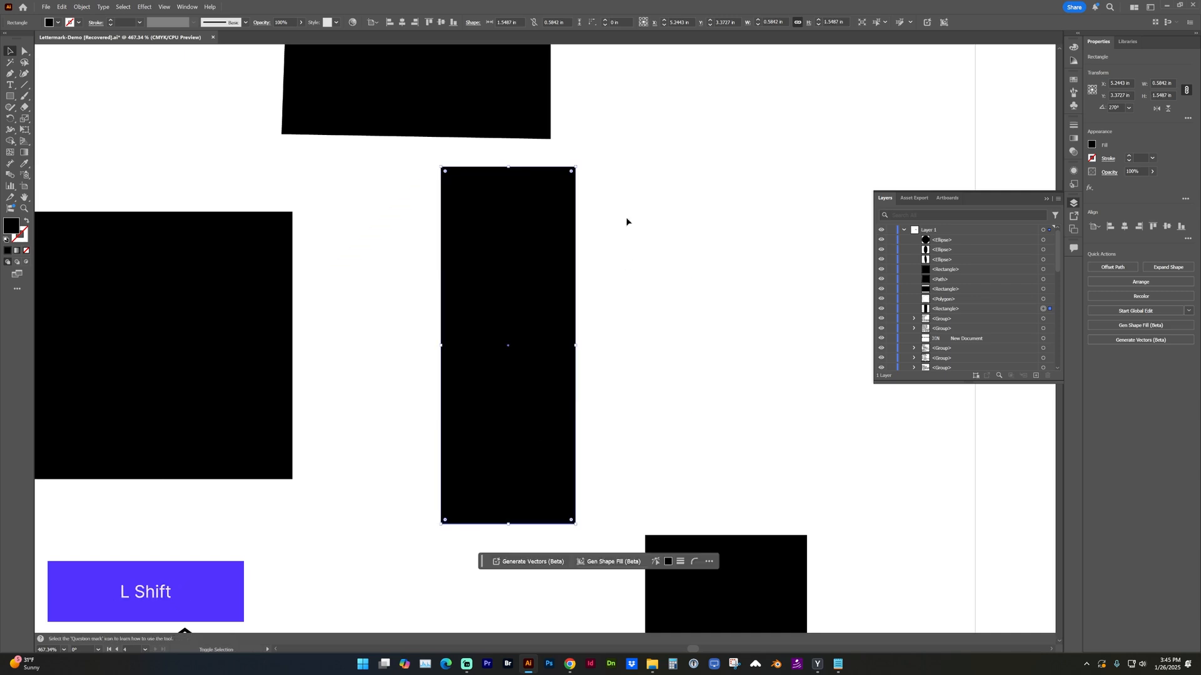
left_click_drag(577, 166, 688, 375)
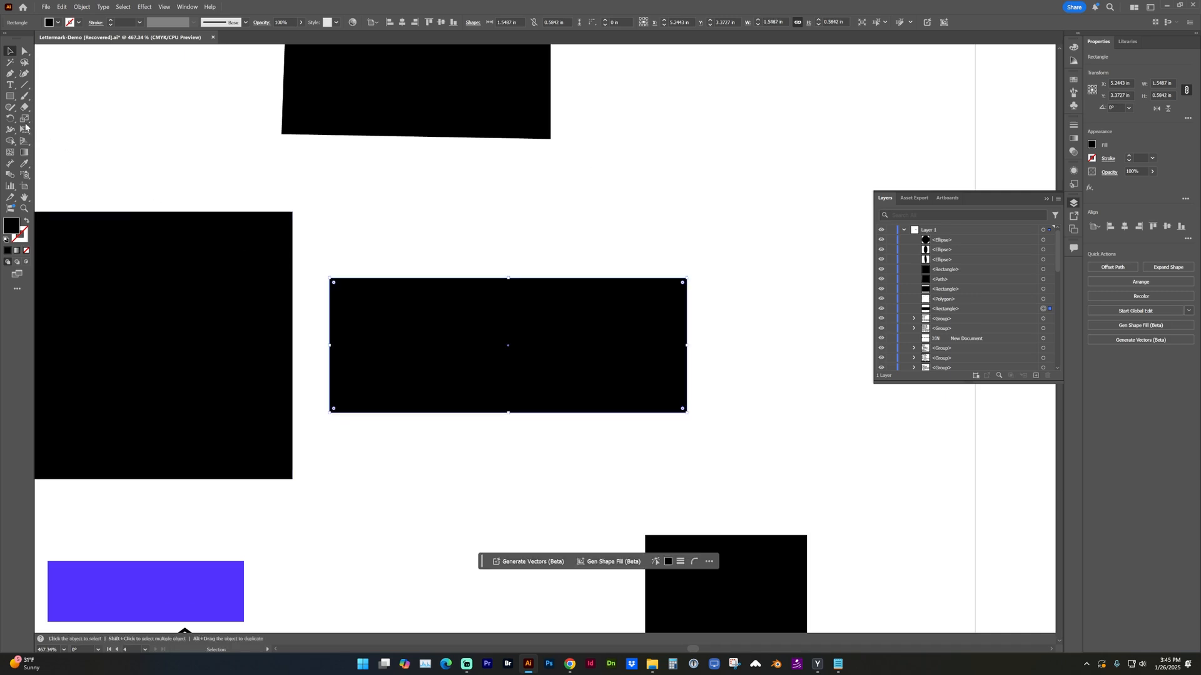
Step: Rotate the wide rectangle 45° clockwise about its center with the Rotate tool
left_click(10, 119)
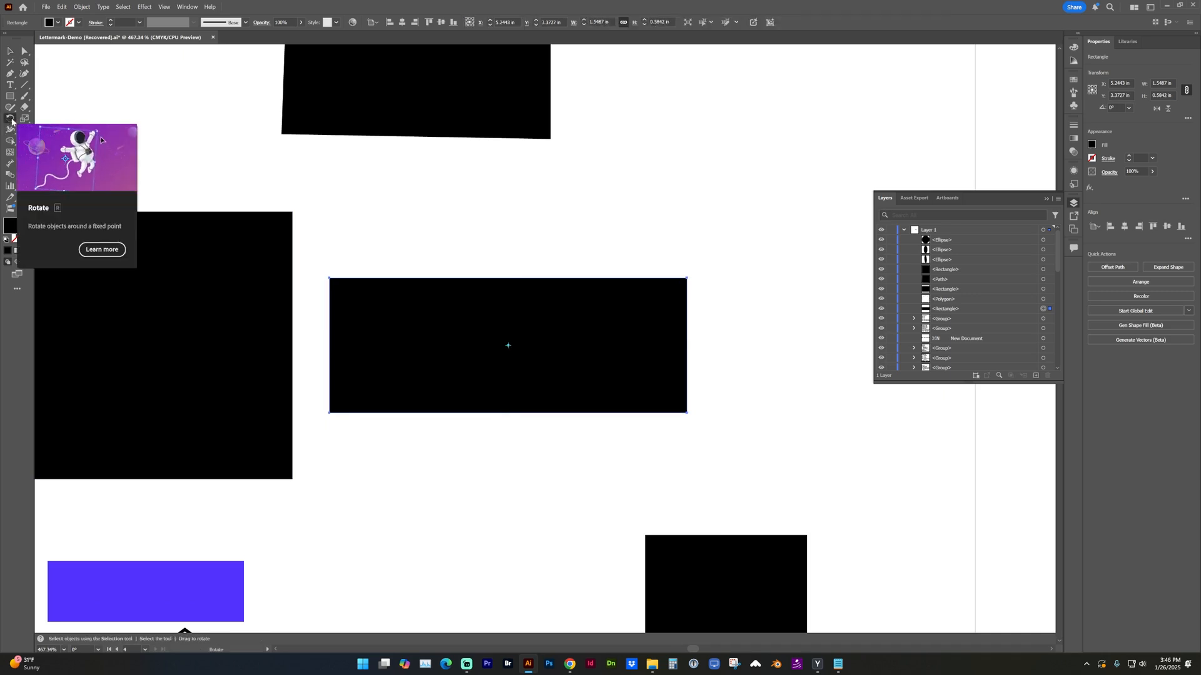
left_click_drag(651, 391, 618, 462)
Step: Preview a 30° rotation of the wide rectangle in the Rotate options, and apply a rotation angle of 5° instead
double_click(10, 118)
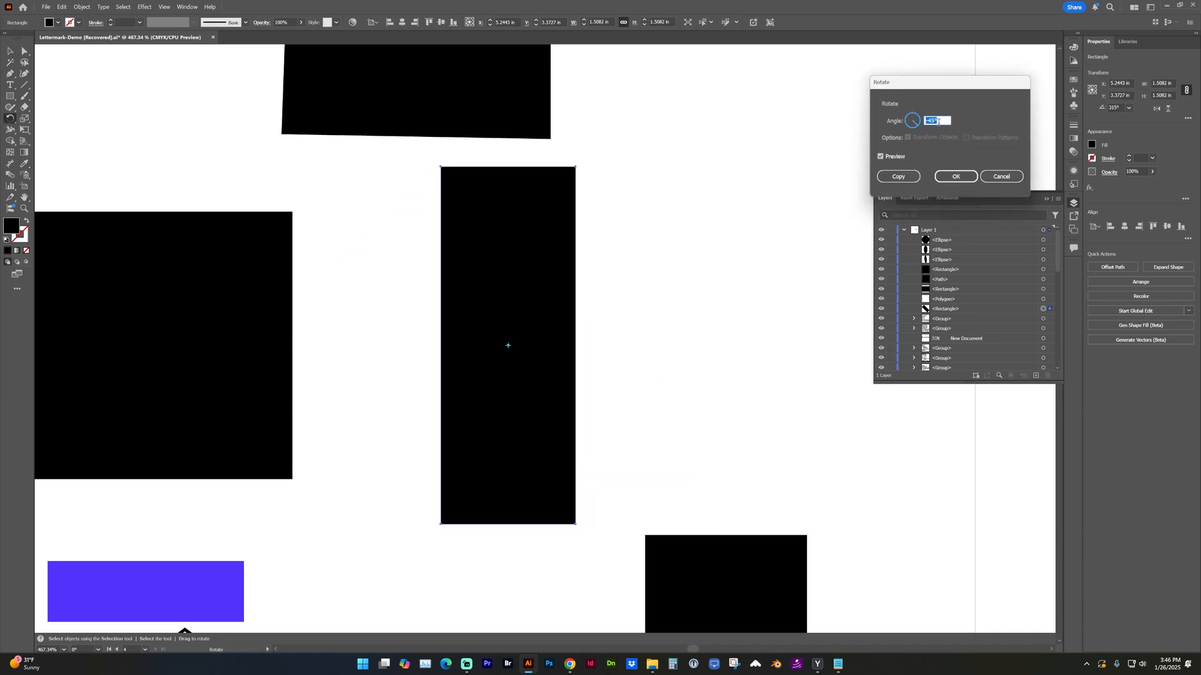
type("30")
key("Tab")
left_click(933, 121)
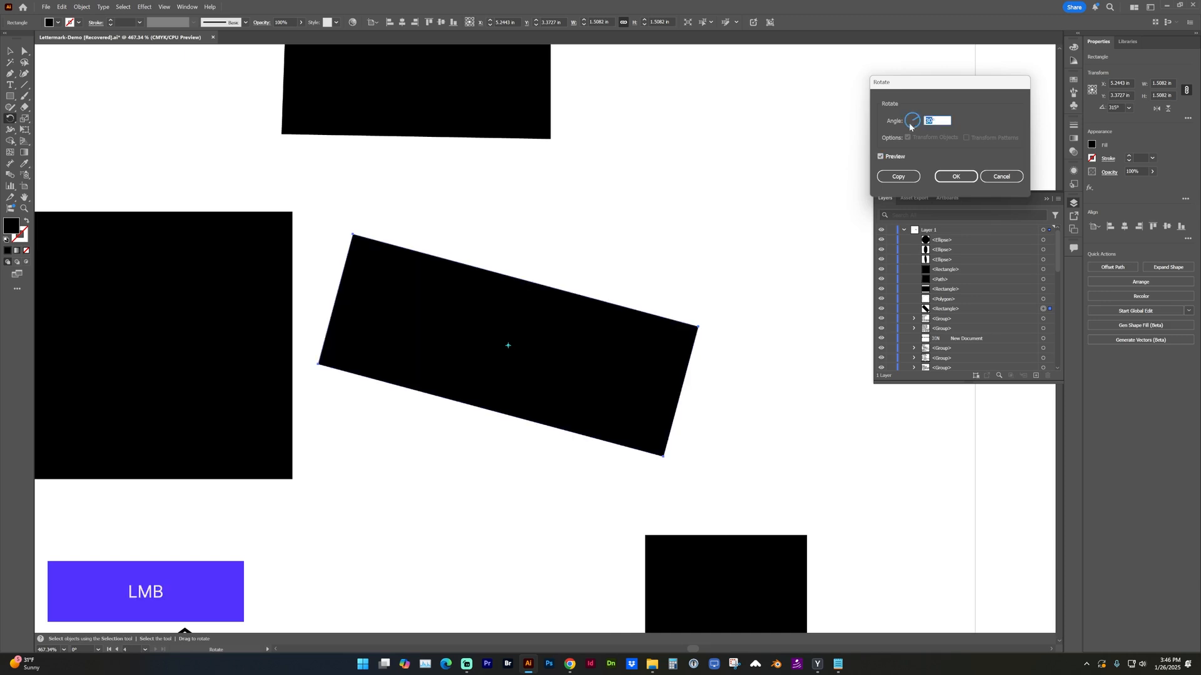
type("5")
key("Tab")
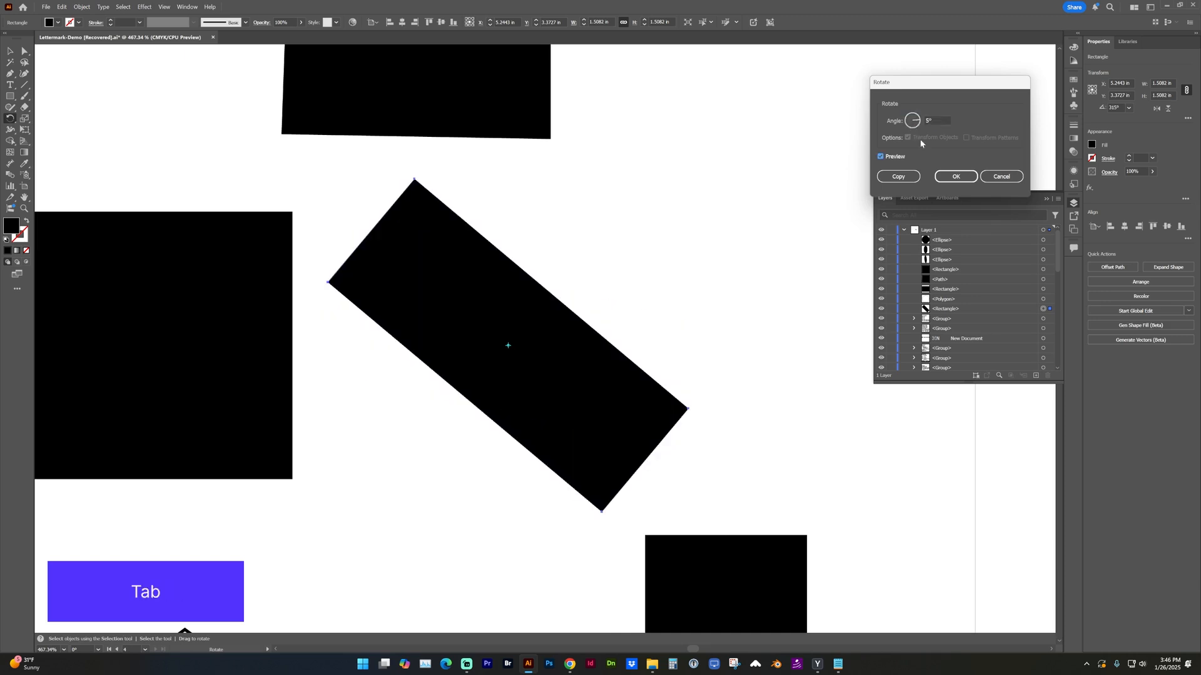
left_click(948, 175)
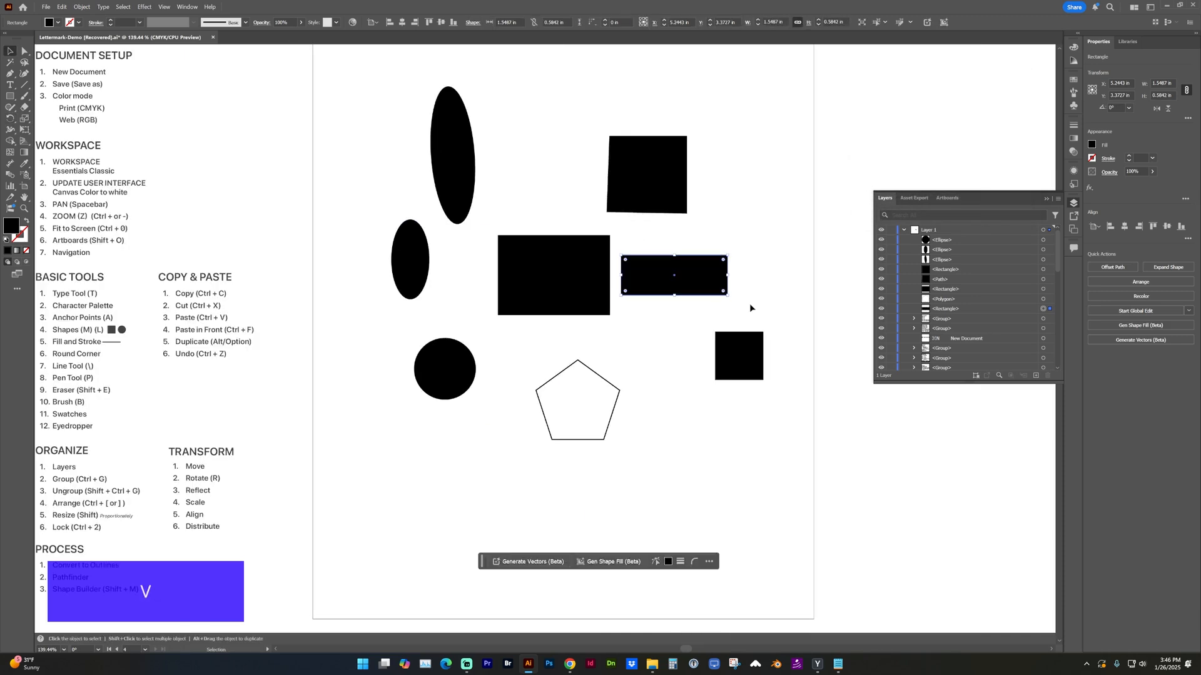
Step: Move the white pentagon onto the central rectangle and bring it to the front of the stacking order
key("z")
left_click_drag(373, 94, 780, 461)
key("v")
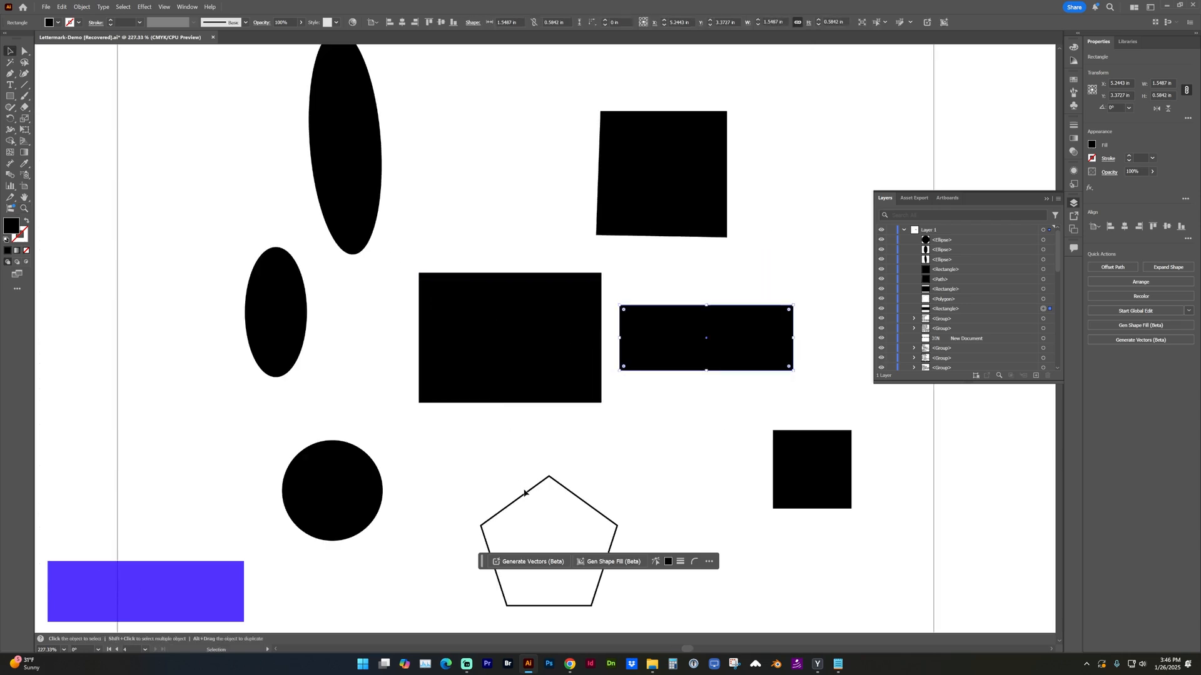
left_click_drag(524, 493, 484, 319)
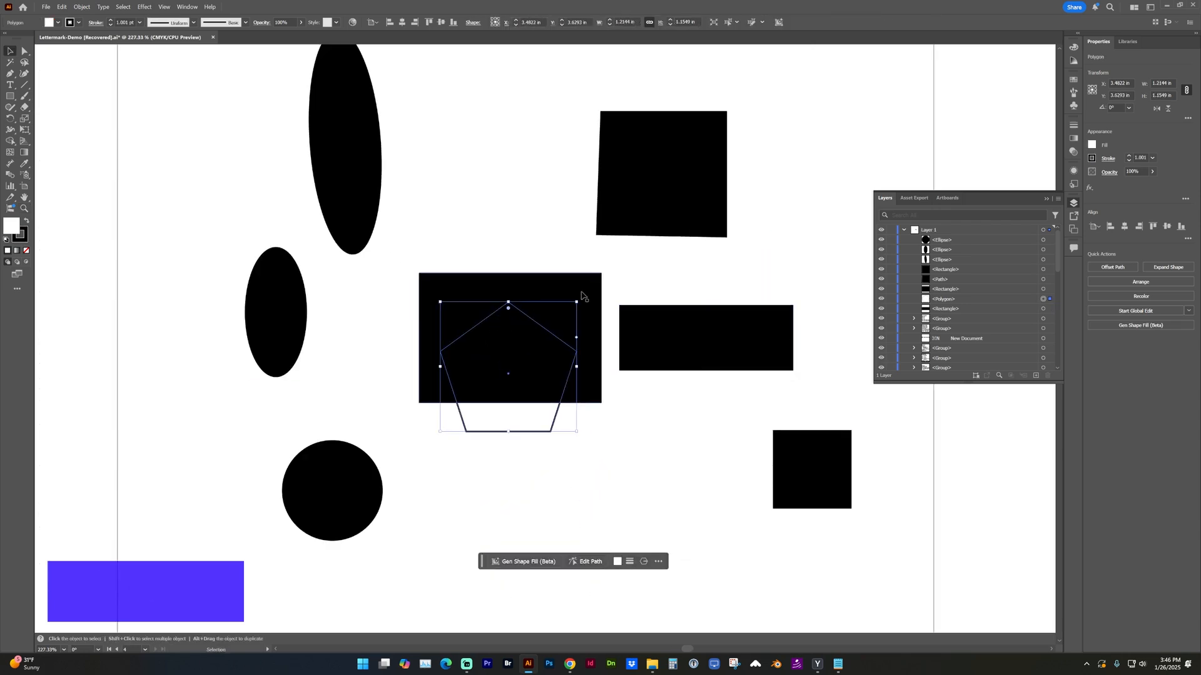
key("ctrl+shift+bracketright")
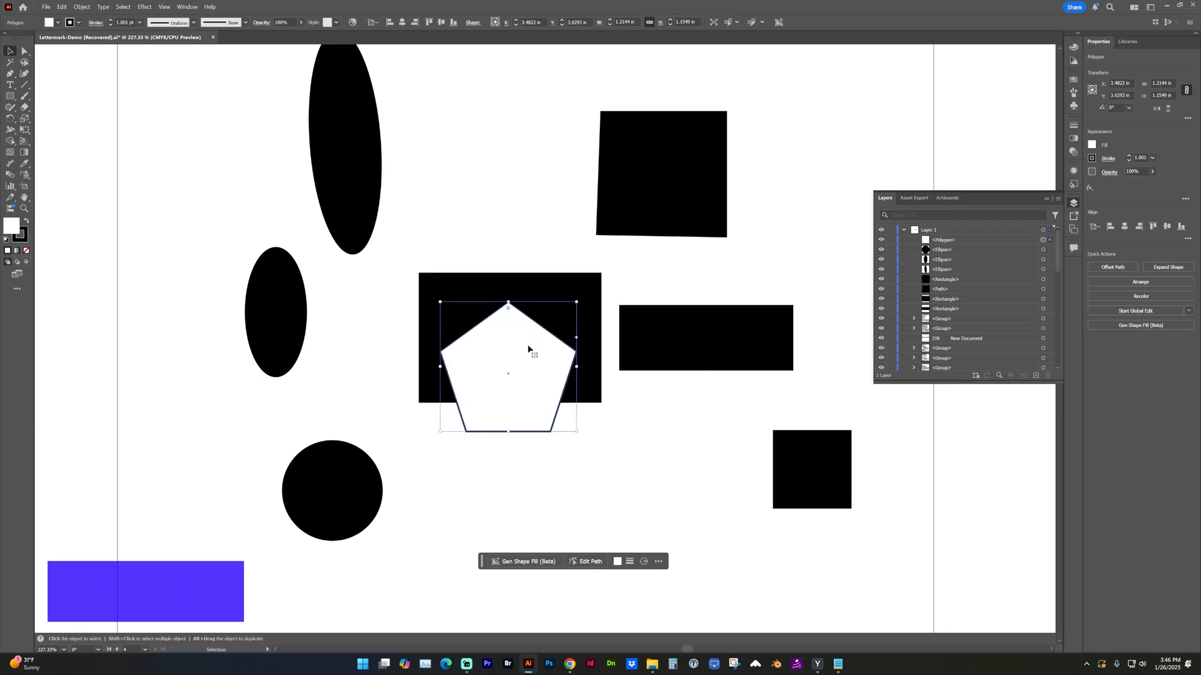
Step: Lock the central rectangle in the layer list and try to move it on the artboard
left_click(581, 288)
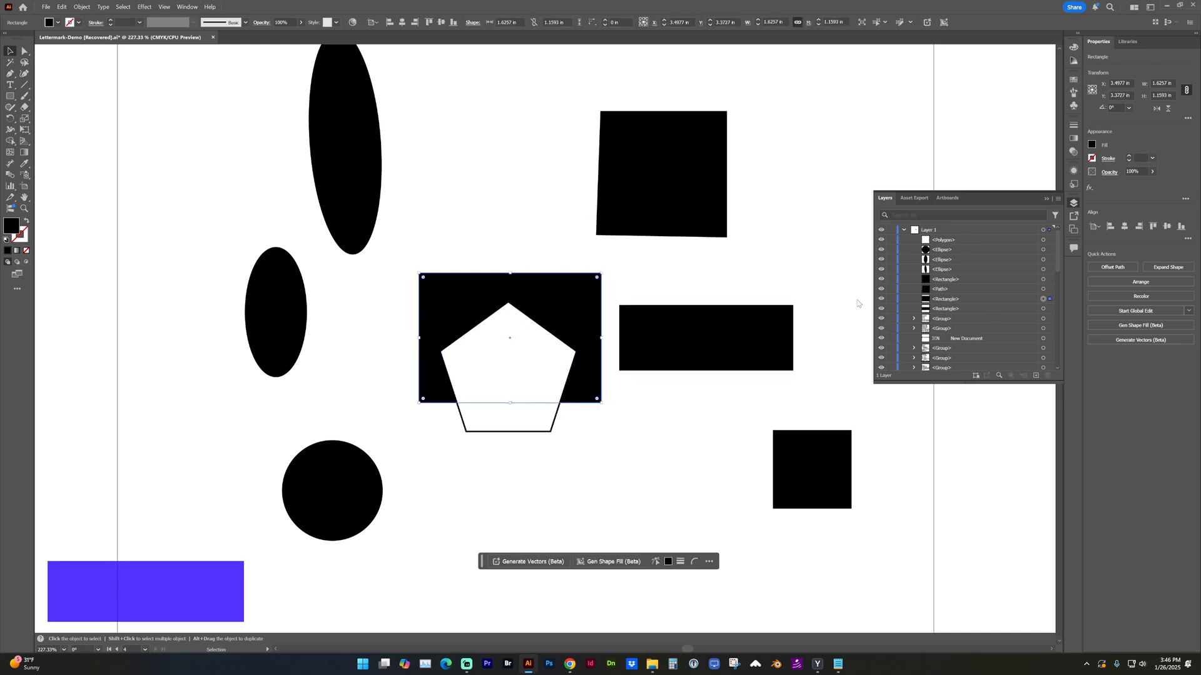
left_click(891, 298)
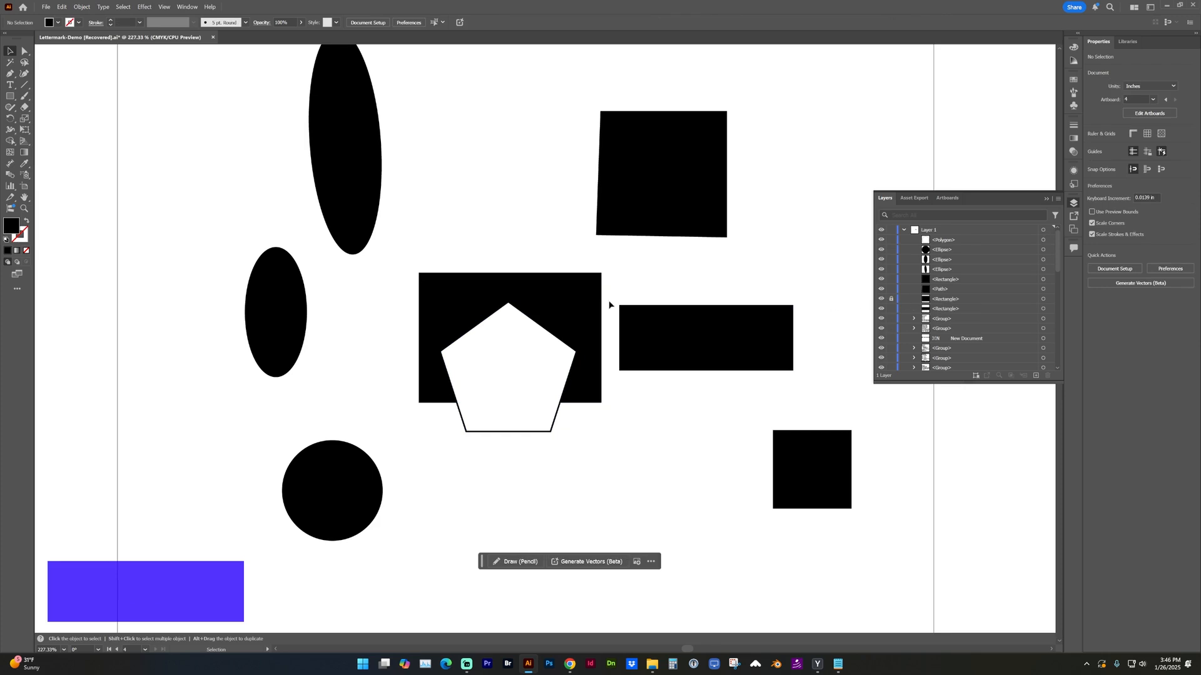
left_click_drag(543, 285, 528, 227)
left_click_drag(545, 297, 544, 245)
left_click_drag(530, 283, 529, 255)
Step: Unlock the central rectangle and move it slightly up, to about X 3.45 in, Y 3.25 in
left_click(891, 299)
mouse_move(563, 295)
left_mouse_down()
mouse_move(551, 244)
mouse_move(551, 292)
left_mouse_up()
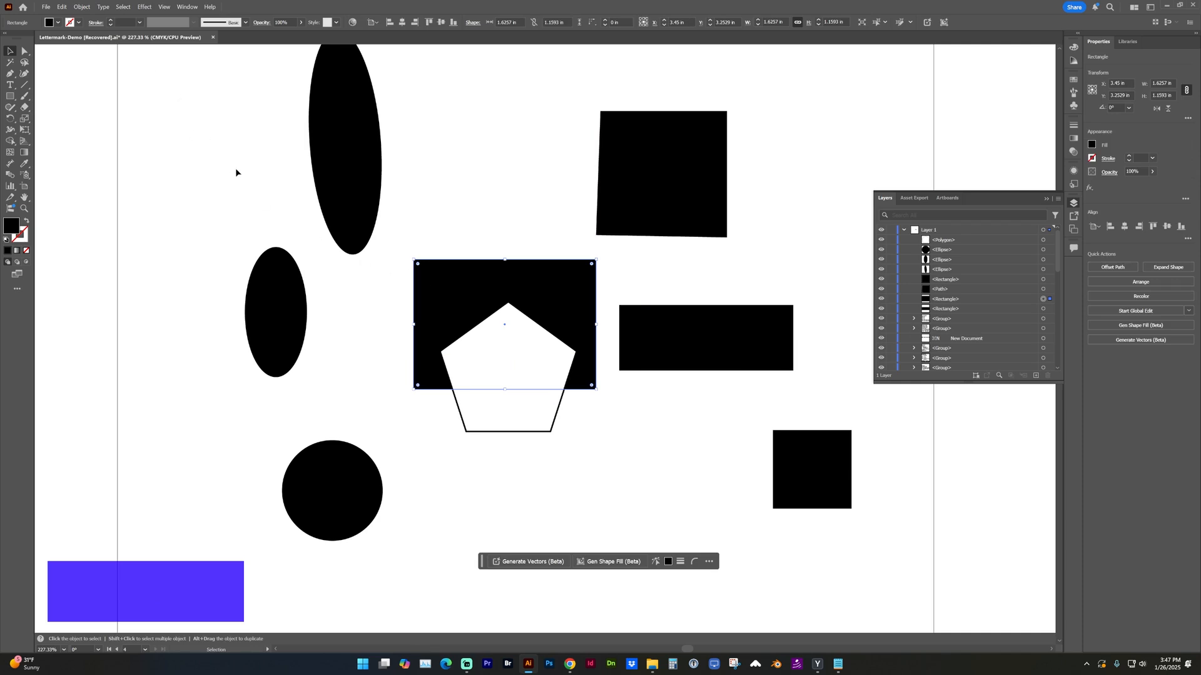
Step: Lock the central rectangle again, release it with Unlock All, and try locking several objects at once in the layer list
key("ctrl+2")
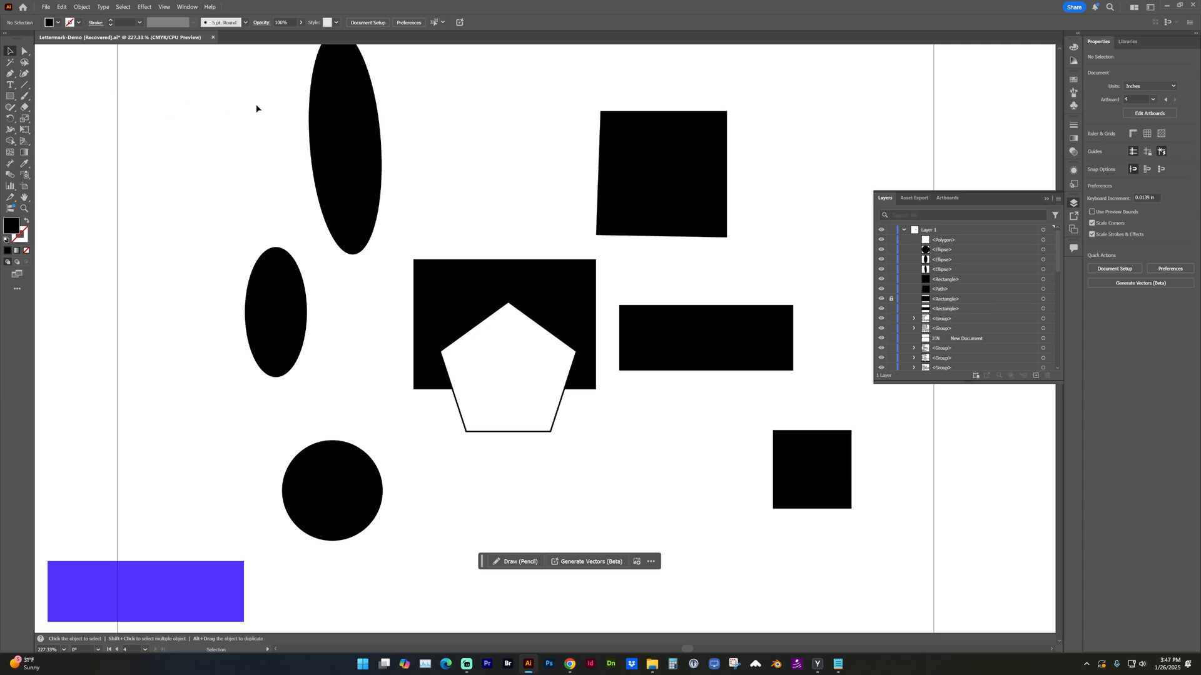
left_click(316, 119)
left_click(82, 7)
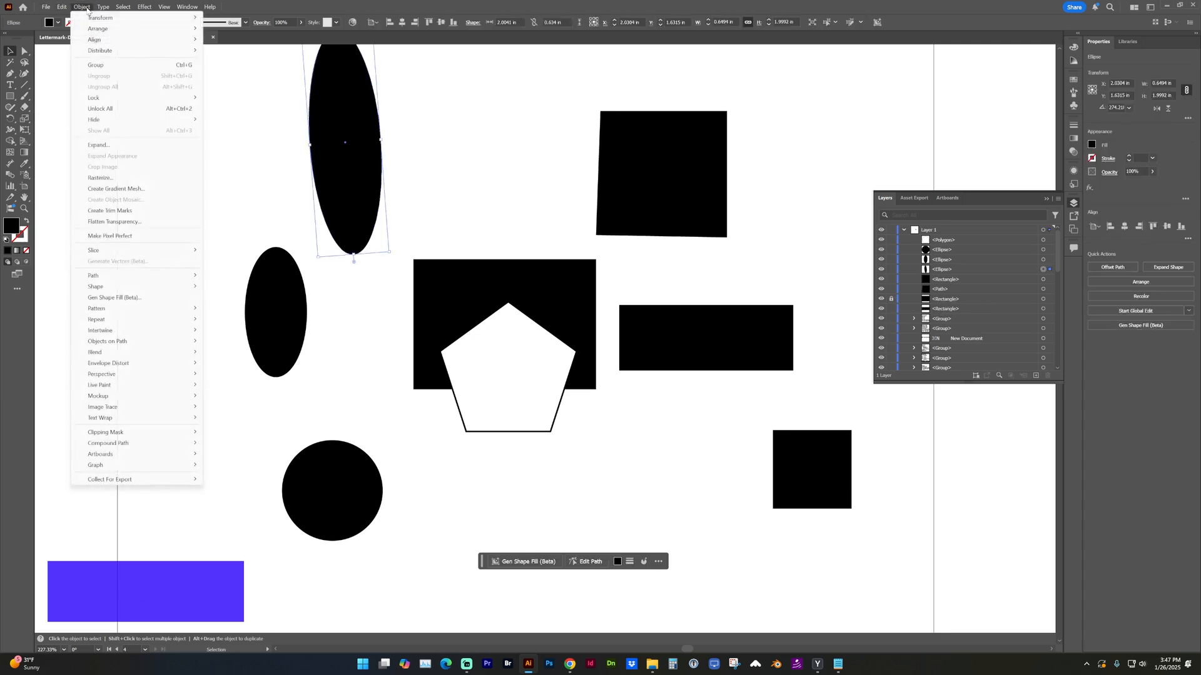
mouse_move(126, 97)
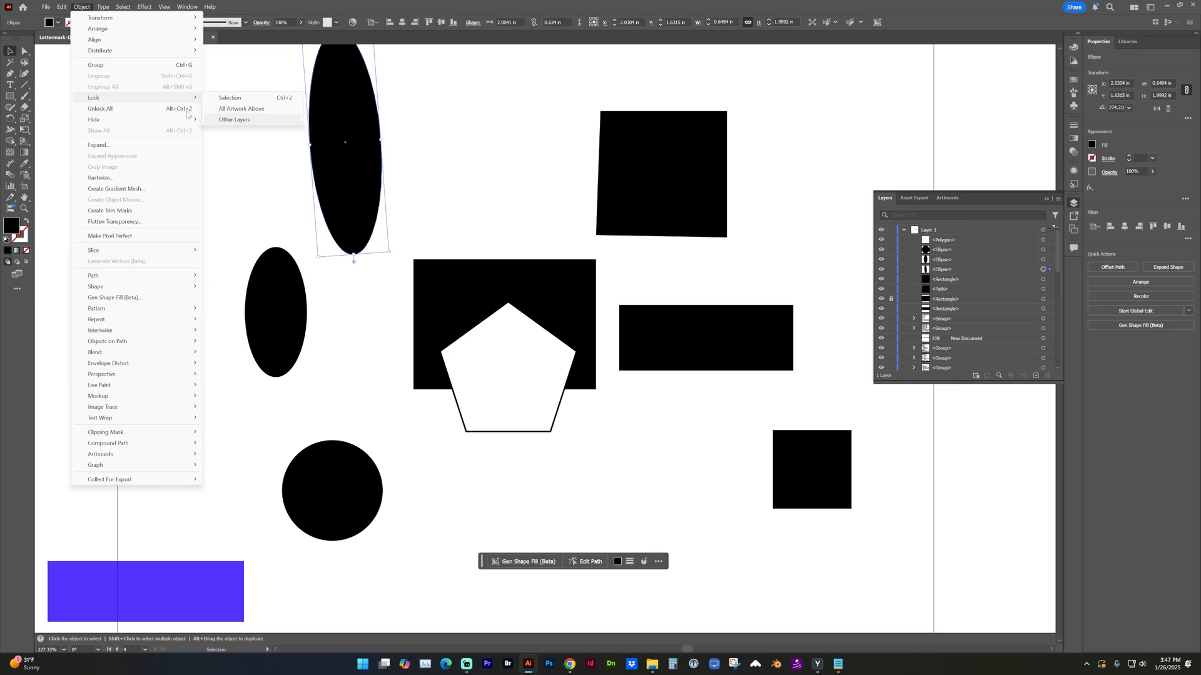
left_click(115, 110)
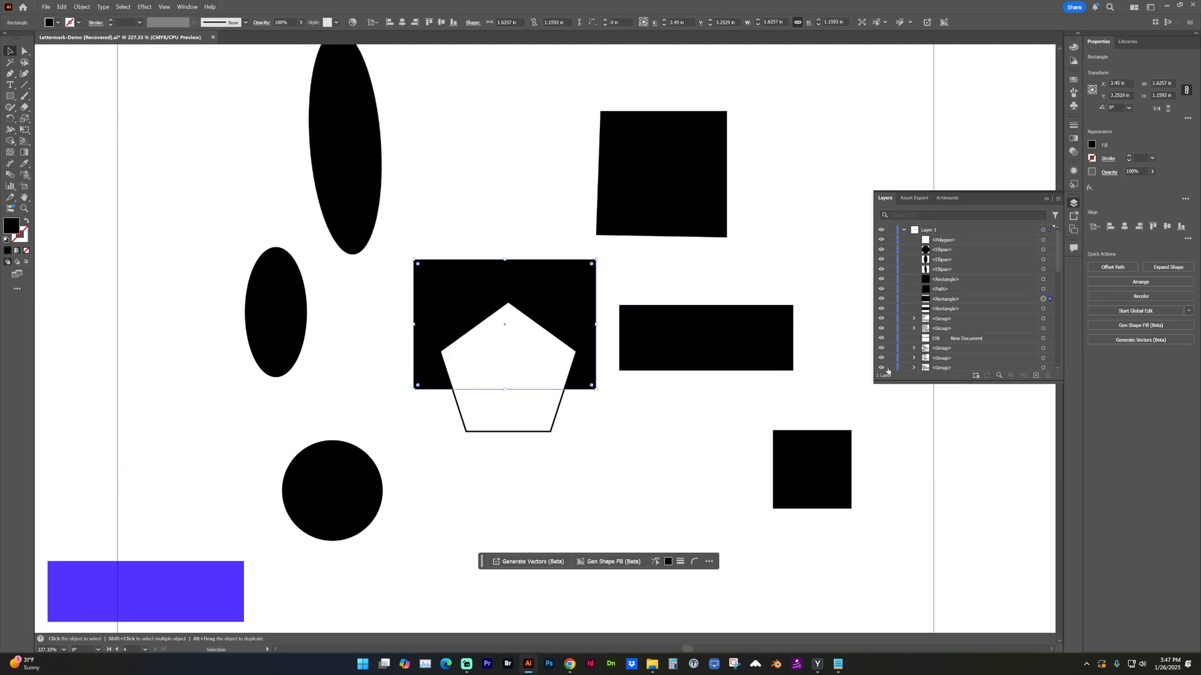
left_click_drag(892, 242, 892, 293)
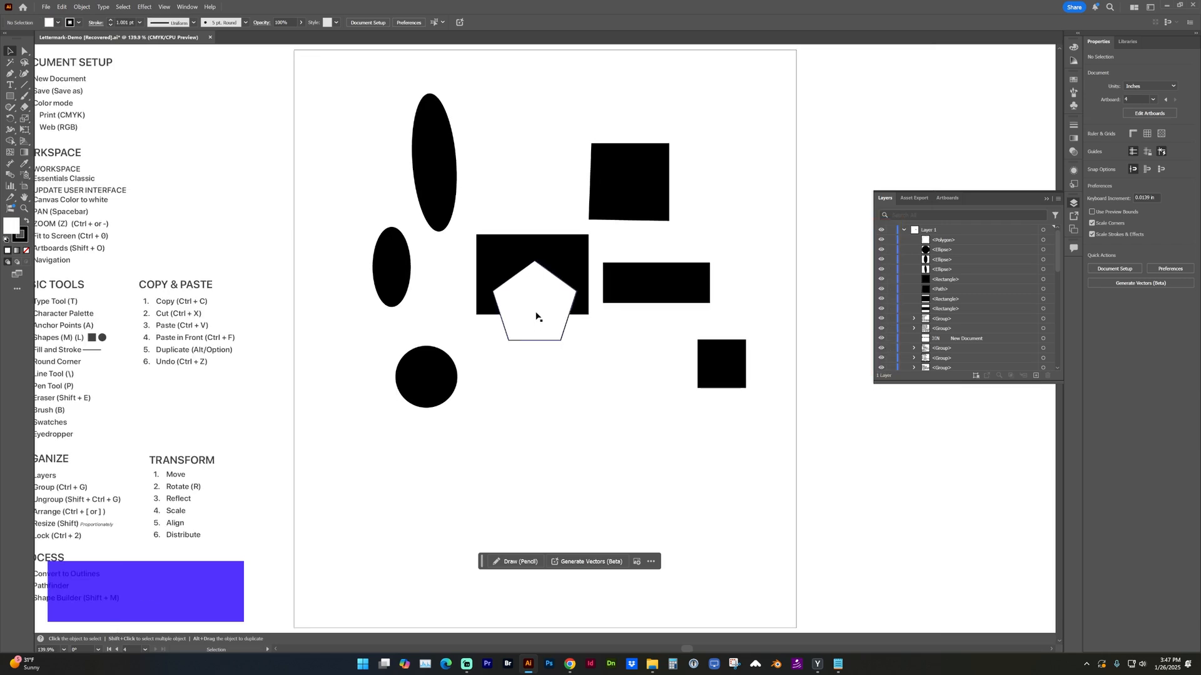
Step: Move the pentagon back below the central rectangle and place a pasted copy of the tall ellipse beside the circle
left_click_drag(536, 316, 580, 389)
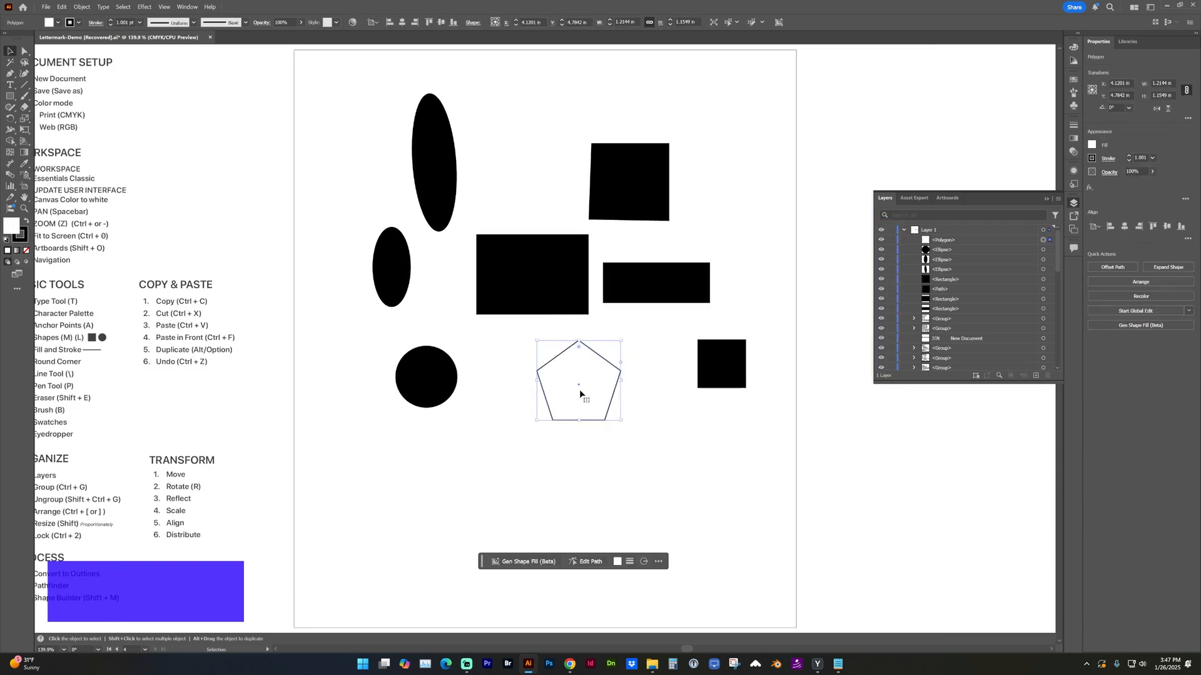
left_click(437, 169)
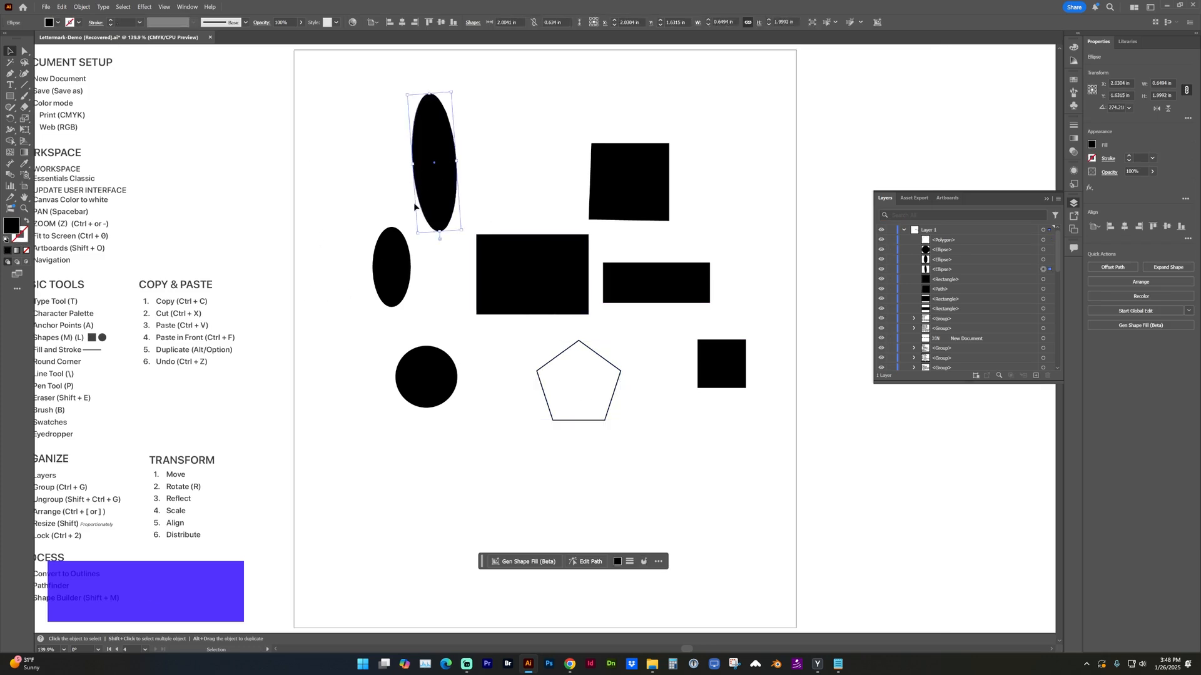
key("ctrl+c")
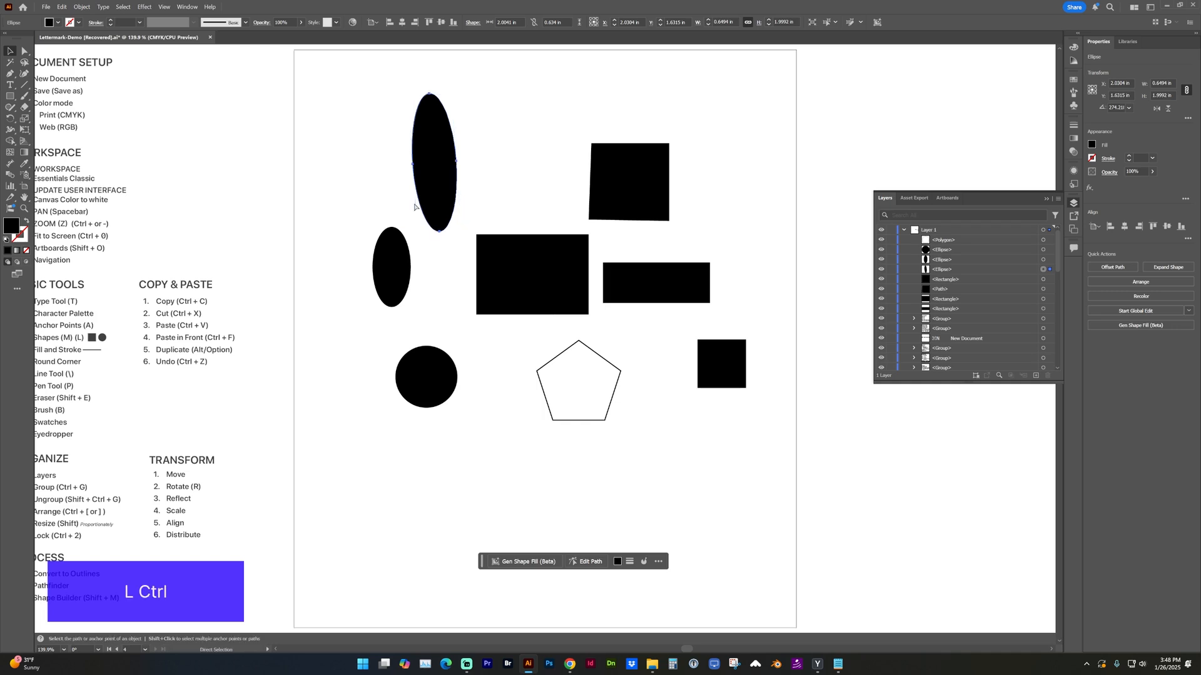
key("ctrl+v")
left_click_drag(543, 332, 486, 397)
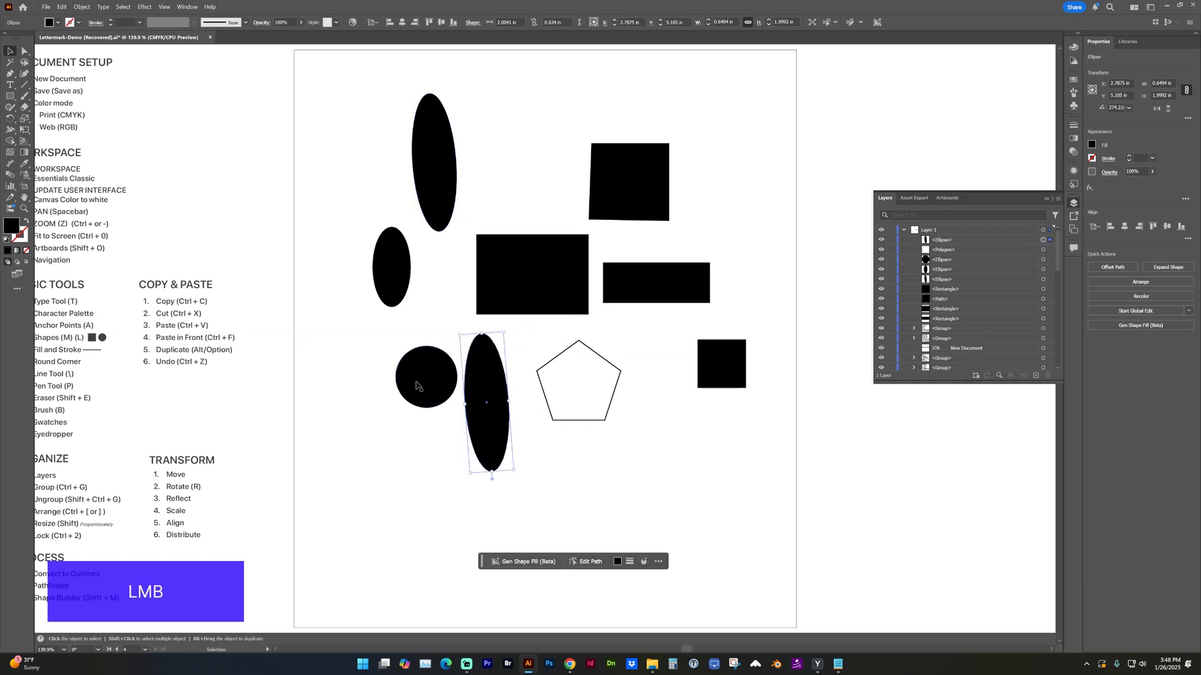
Step: Cut the copied ellipse, paste it back and position it between the circle and the pentagon
key("ctrl")
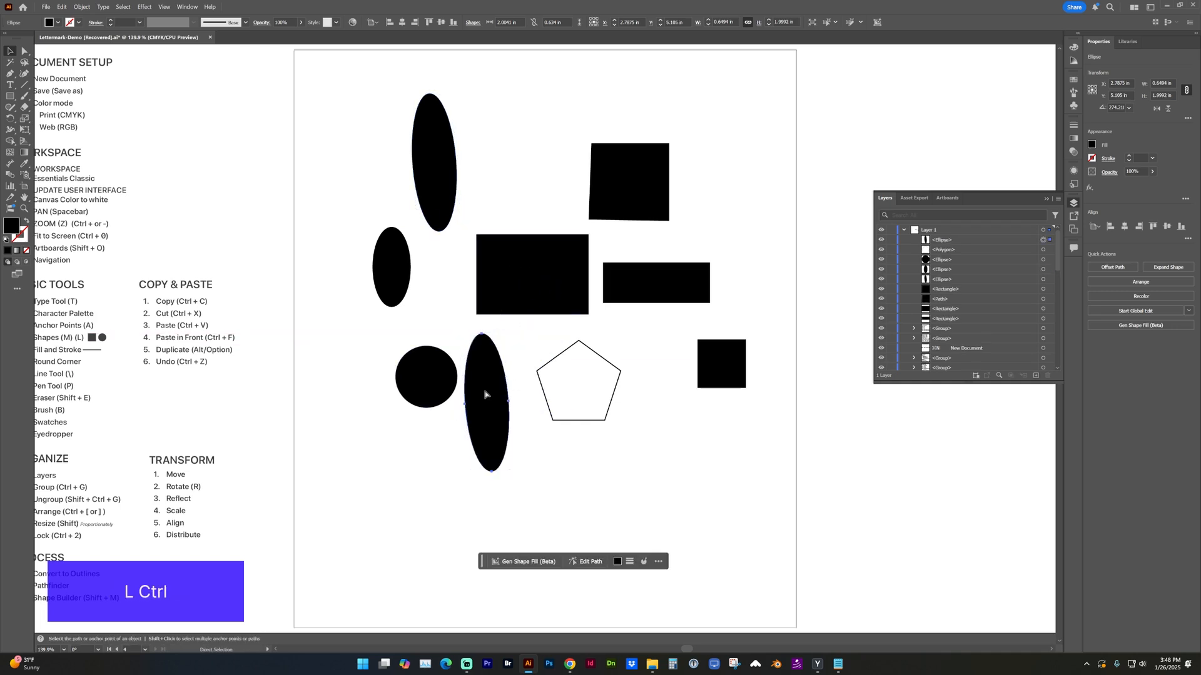
key("ctrl+x")
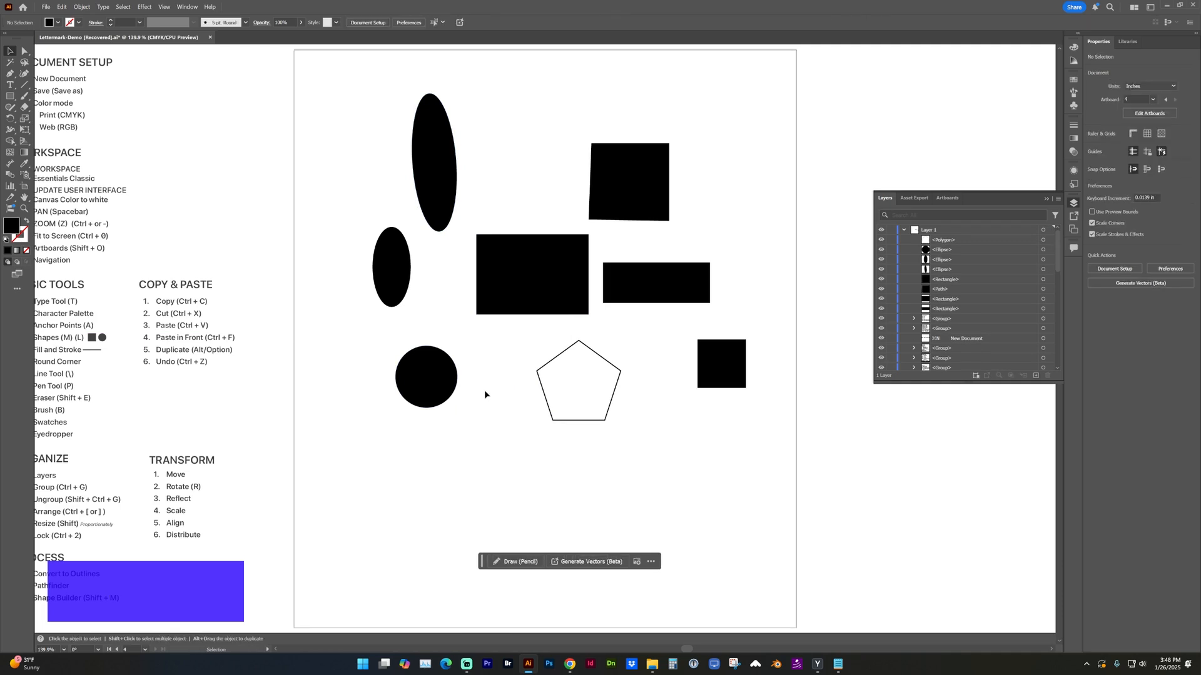
key("ctrl+v")
left_click_drag(541, 350, 498, 400)
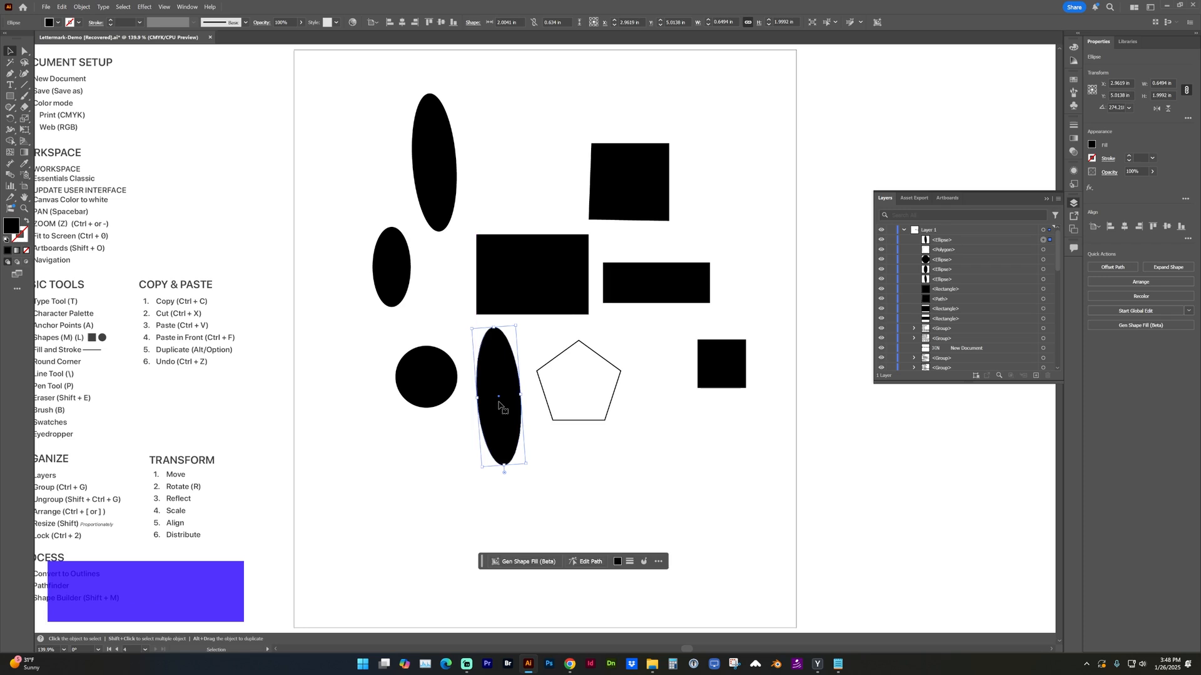
Step: Paste a copy of the central rectangle directly in front of it and toggle the copy's visibility to check it
left_click(536, 285)
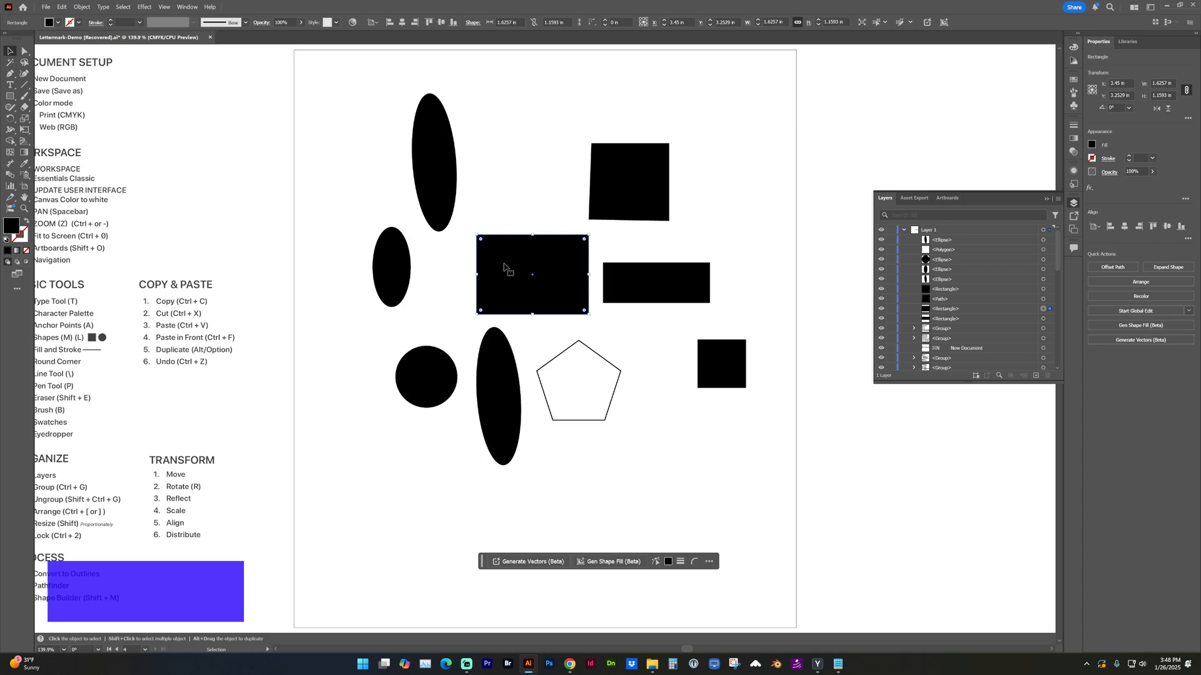
key("ctrl")
key("ctrl+c")
key("ctrl")
key("ctrl+f")
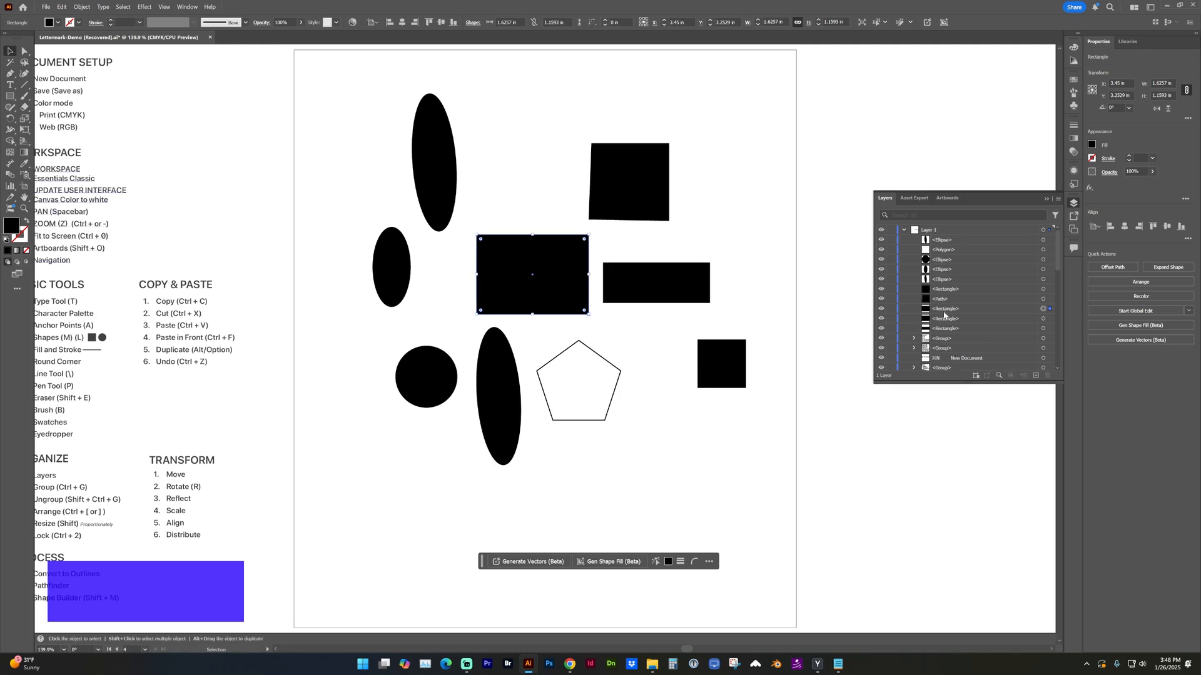
left_click(881, 309)
left_click(881, 309)
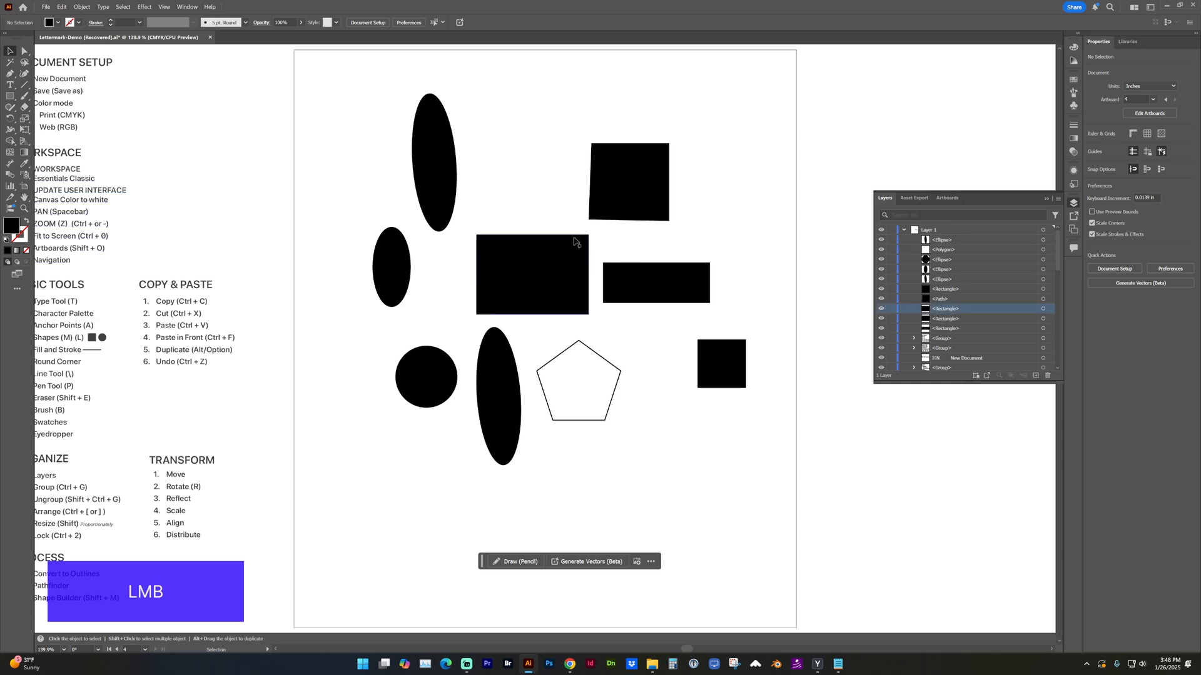
Step: Fill the front copy of the central rectangle with dark red, and hide and reshow it to compare with the original
left_click(526, 255)
left_click(1071, 80)
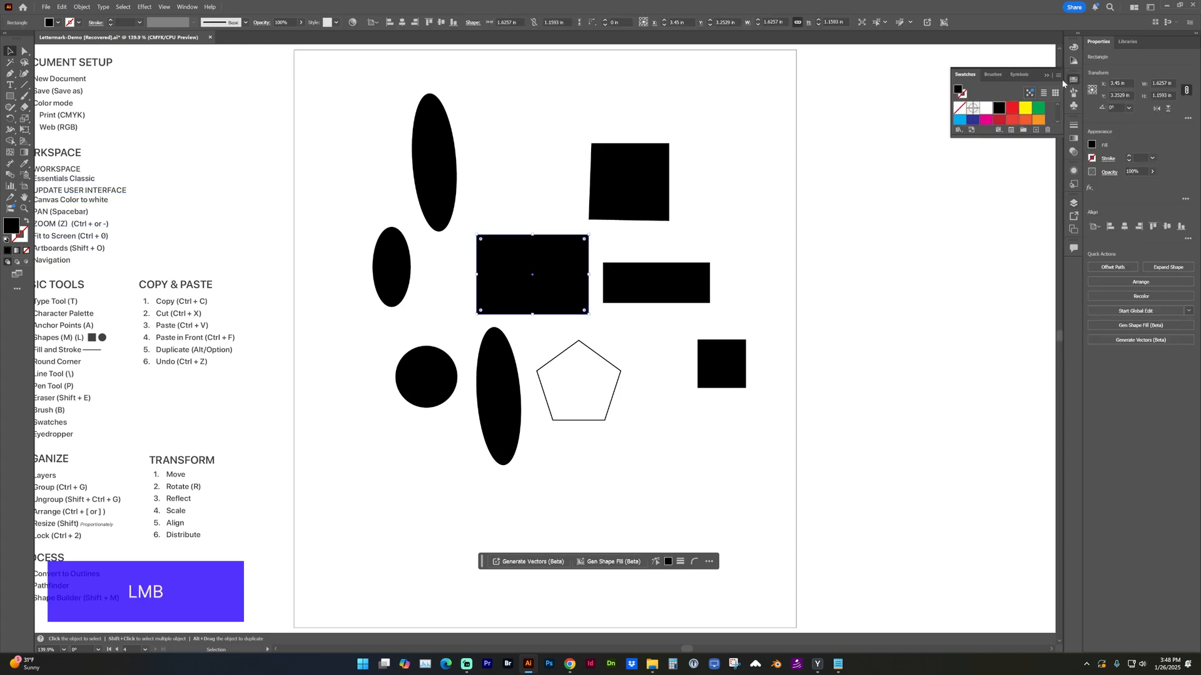
left_click(999, 121)
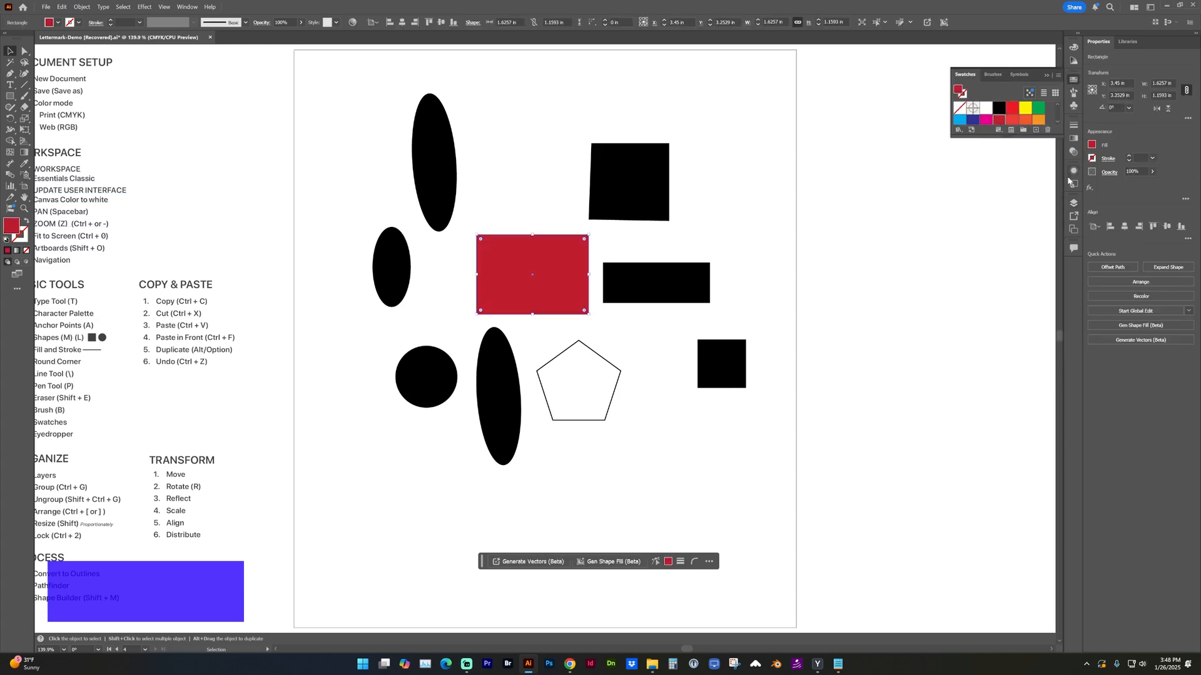
left_click(1072, 204)
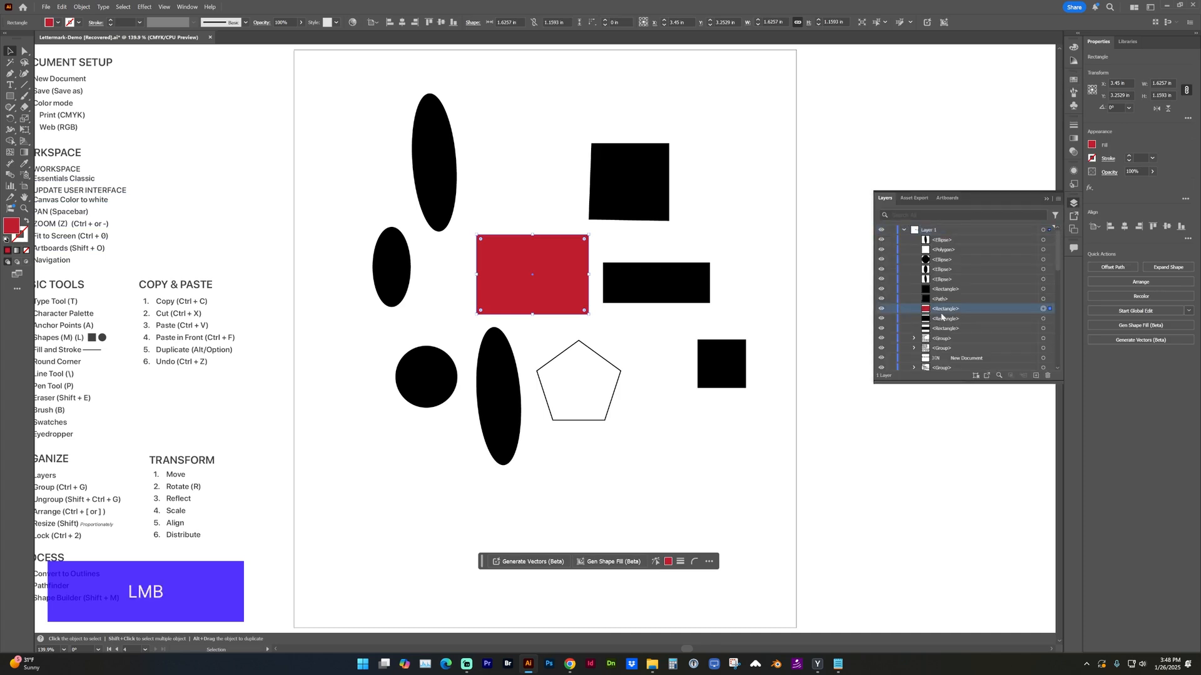
left_click(880, 309)
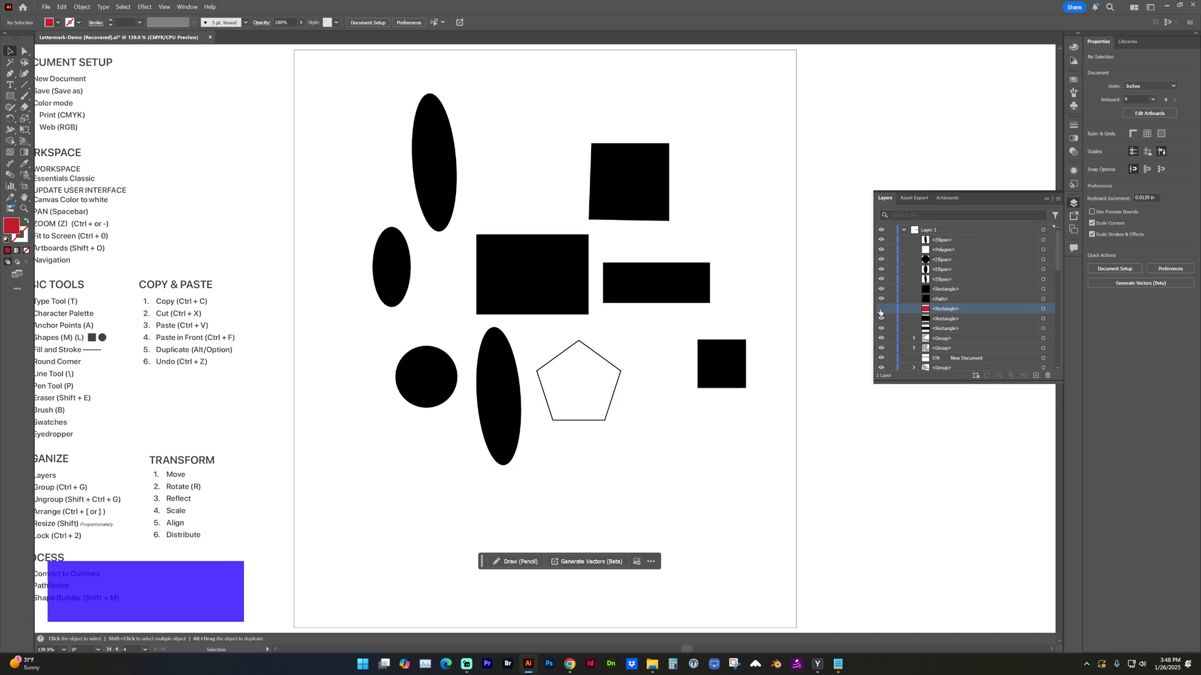
left_click(881, 309)
Step: Duplicate the irregular black square, the tall ellipse and the small ellipse by dragging copies into the free space beside them
scroll(531, 306, "left", 1)
left_click(664, 185)
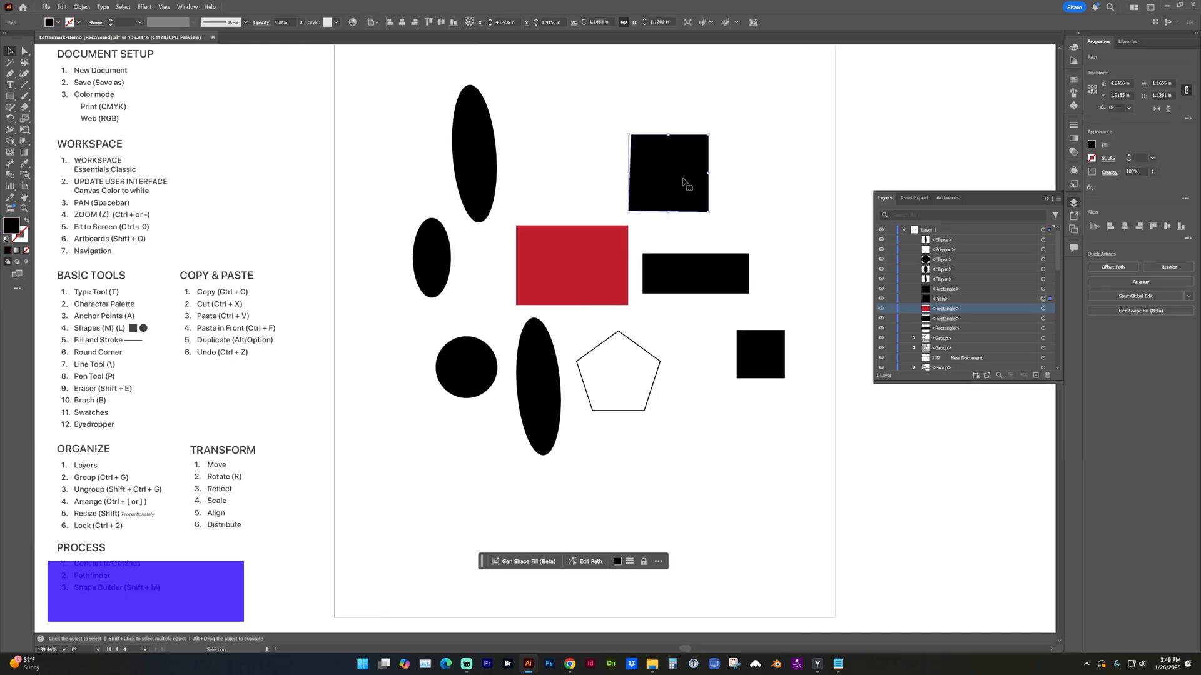
key("alt")
left_click_drag(685, 185, 385, 180)
key("alt")
left_click_drag(437, 262, 391, 345)
Step: Select the central rectangles, wide rectangle, circle, lower ellipse and pentagon together and place a duplicate of them toward the artboard's lower edge
left_click_drag(674, 460, 482, 252)
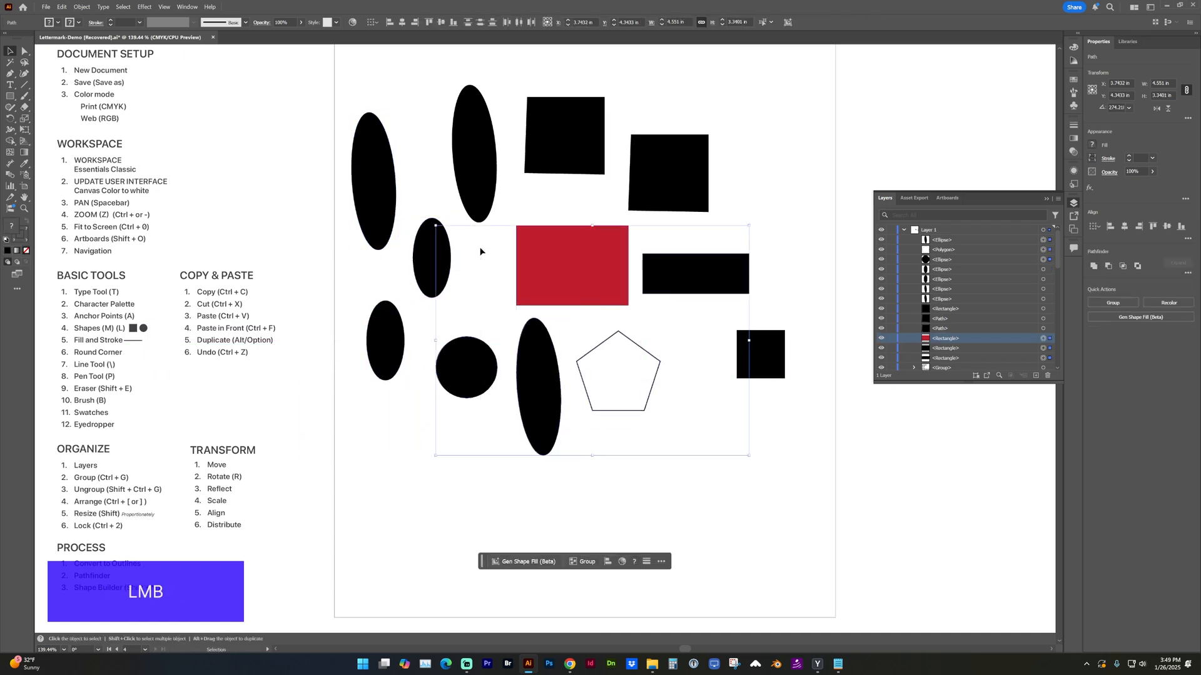
key("alt")
left_click_drag(569, 249, 679, 455)
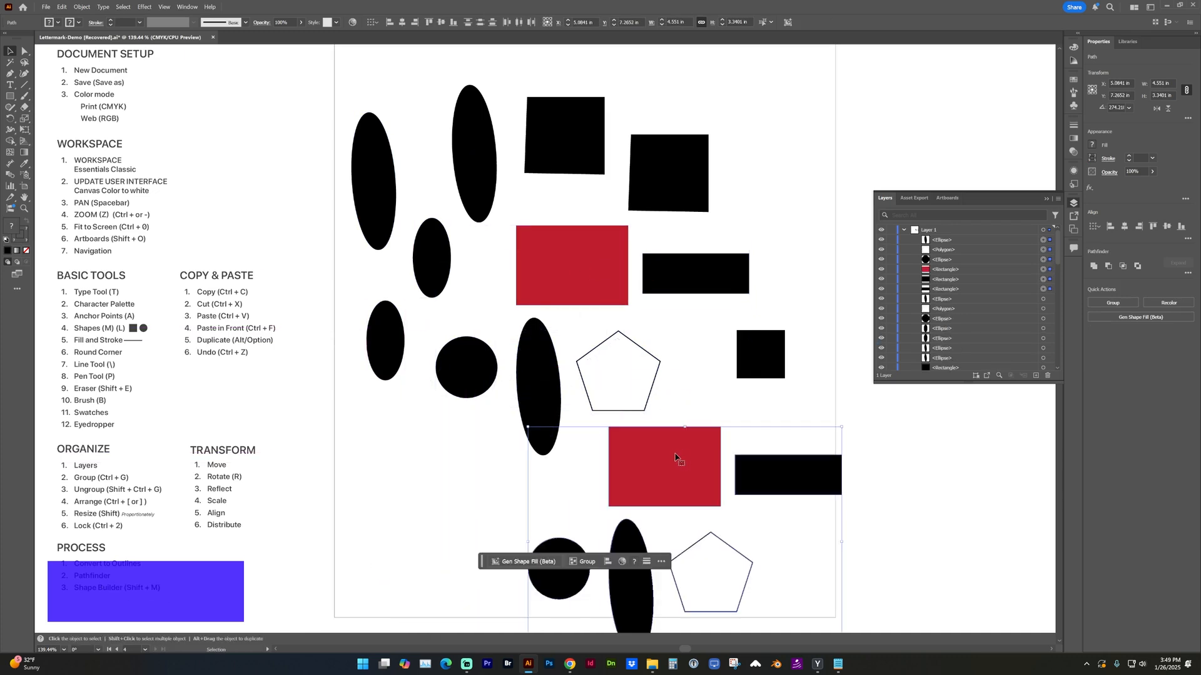
Step: Delete all the shapes on the artboard, undo back to before the group duplication, and clear the selection
key("Delete")
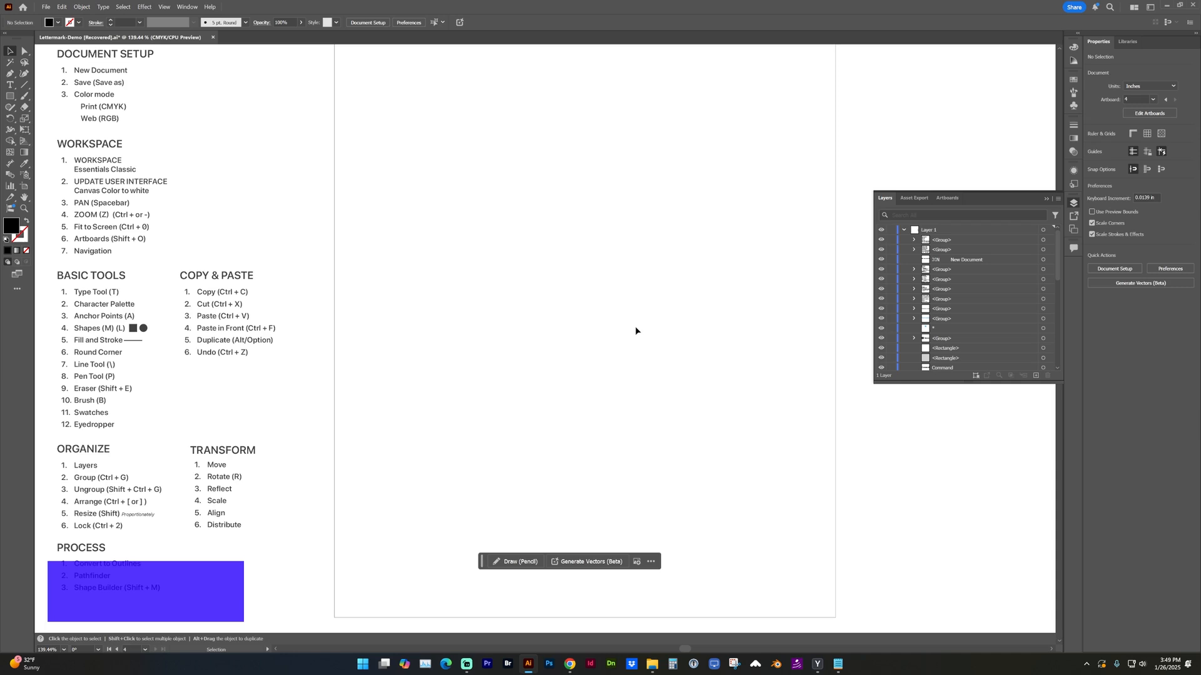
key("ctrl+z")
left_click(688, 483)
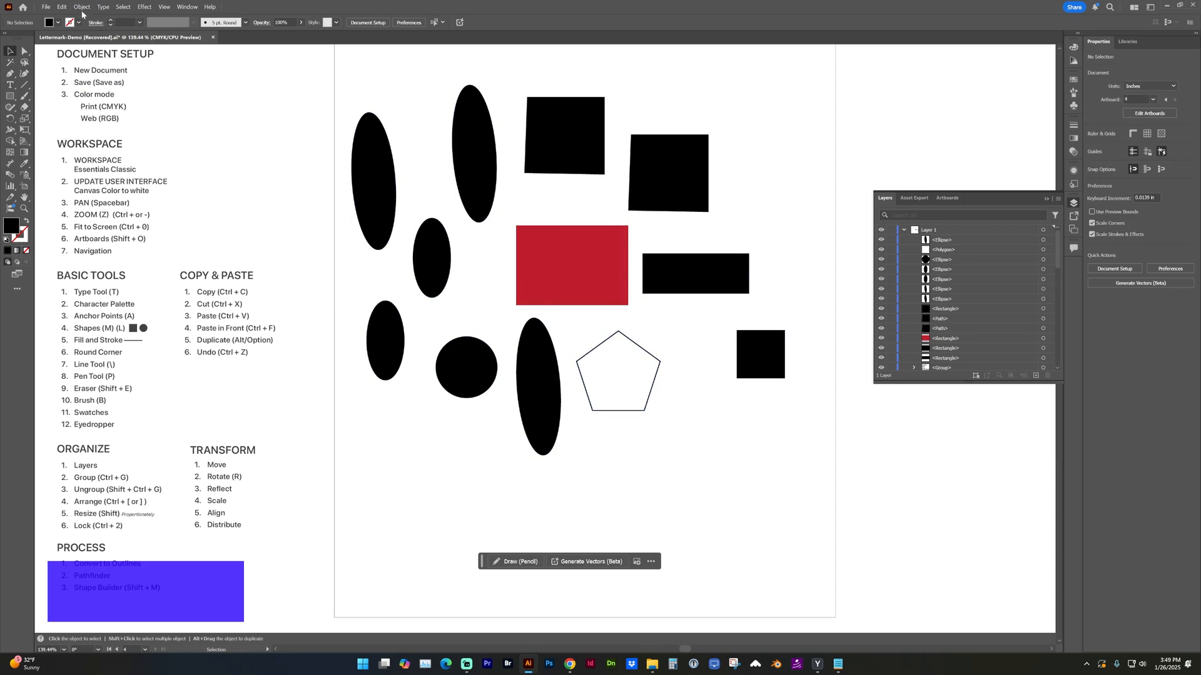
Step: Bring up the file commands for the document
left_click(45, 8)
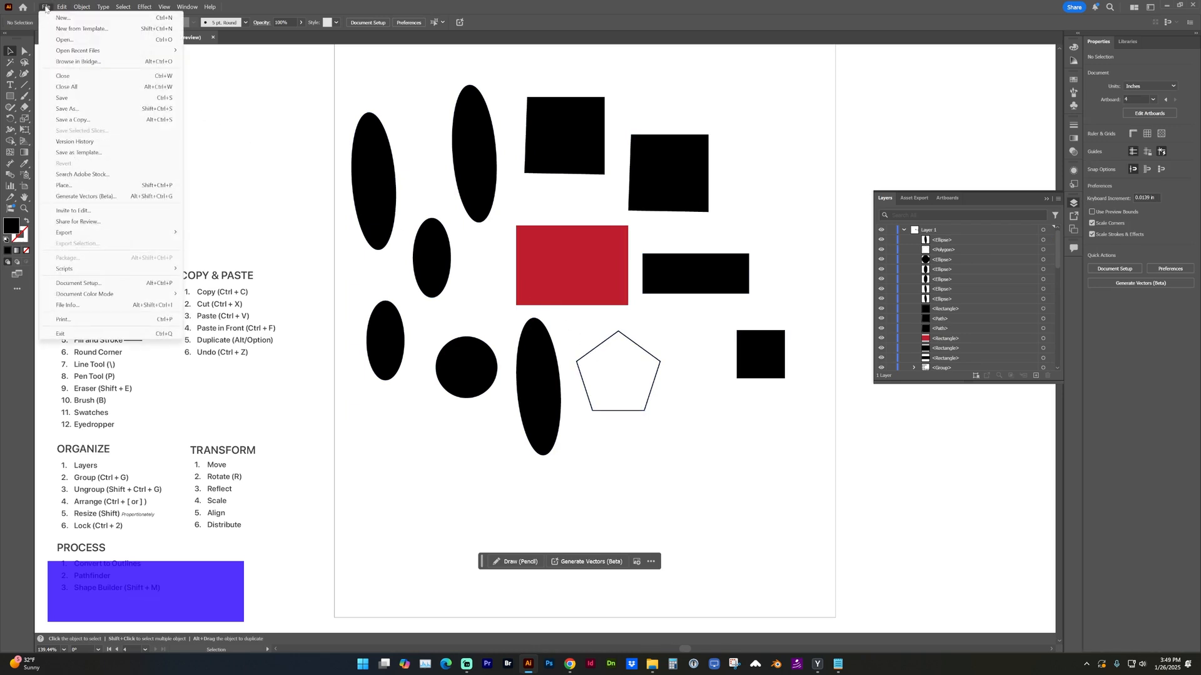